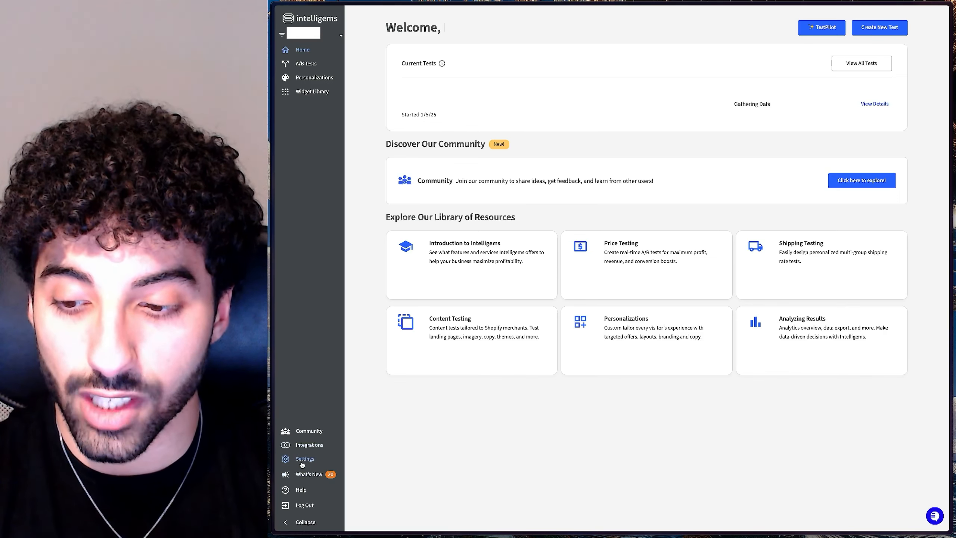
# Open the Intelligems organization settings and copy the theme script.
pyautogui.click(304, 459)
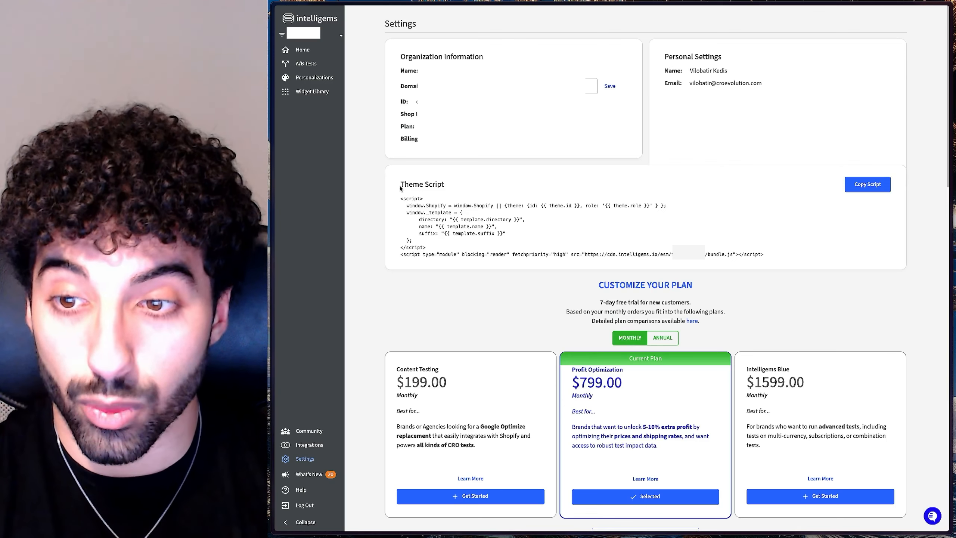
pyautogui.moveTo(399, 184); pyautogui.dragTo(458, 184)
pyautogui.click(524, 186)
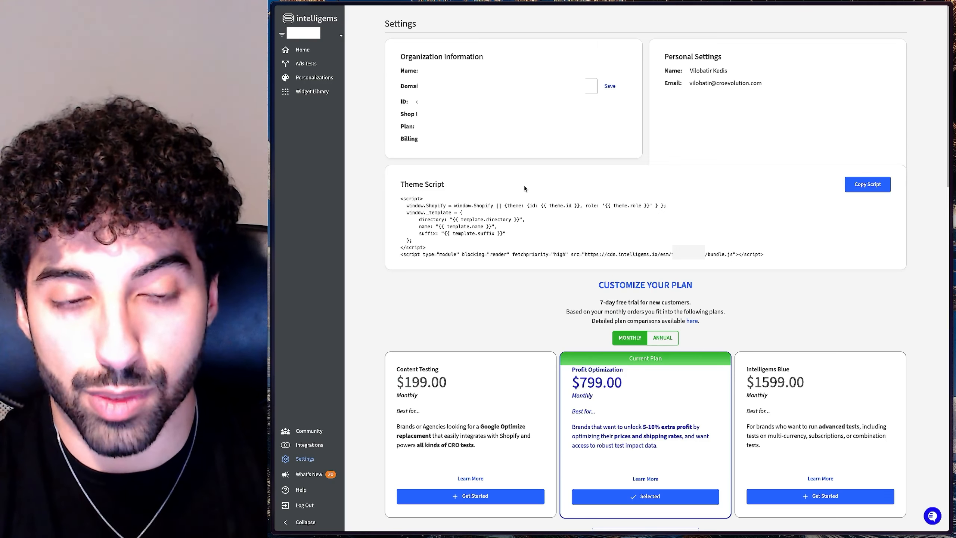
pyautogui.click(868, 186)
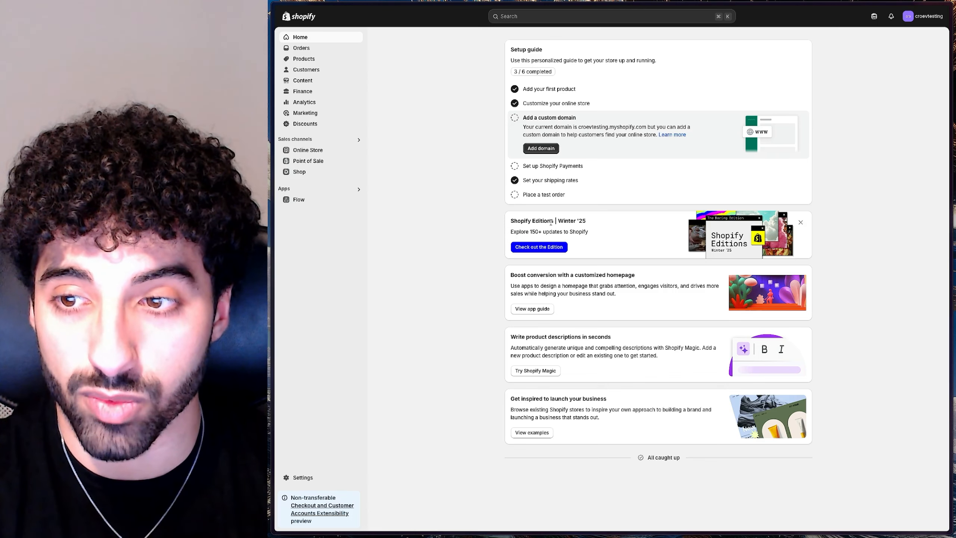
# In the Shopify admin, open the code of the current theme, Test data, at the layout file theme.liquid.
pyautogui.click(335, 151)
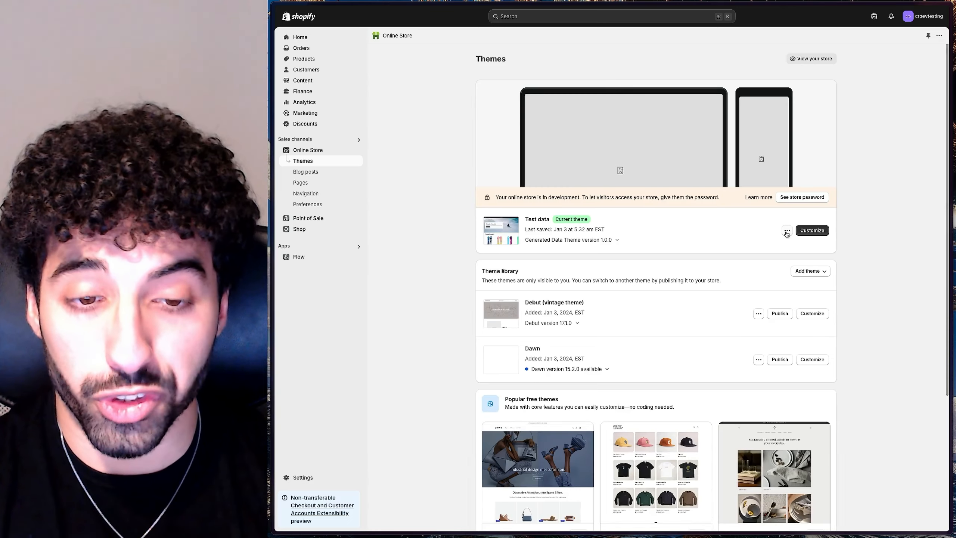
pyautogui.click(786, 234)
pyautogui.click(762, 302)
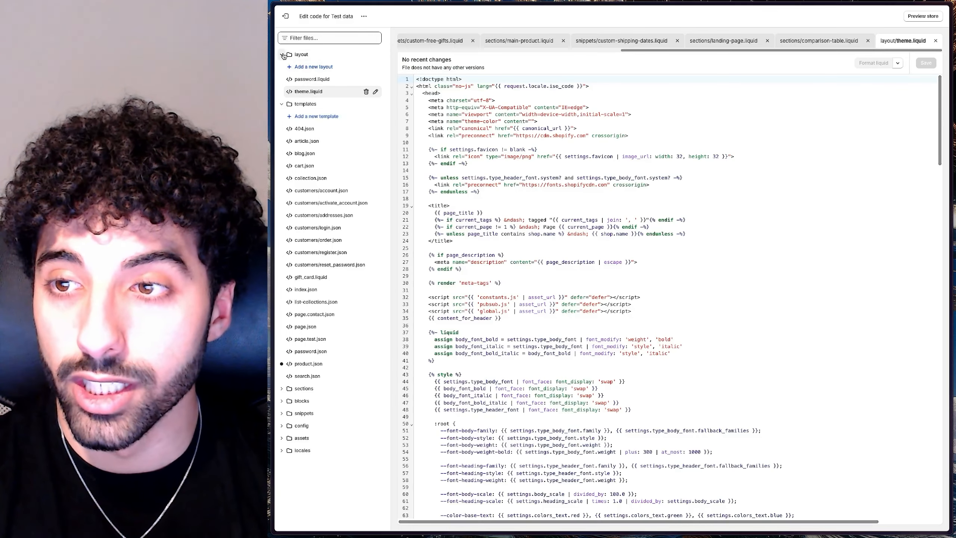
pyautogui.click(283, 55)
pyautogui.click(282, 54)
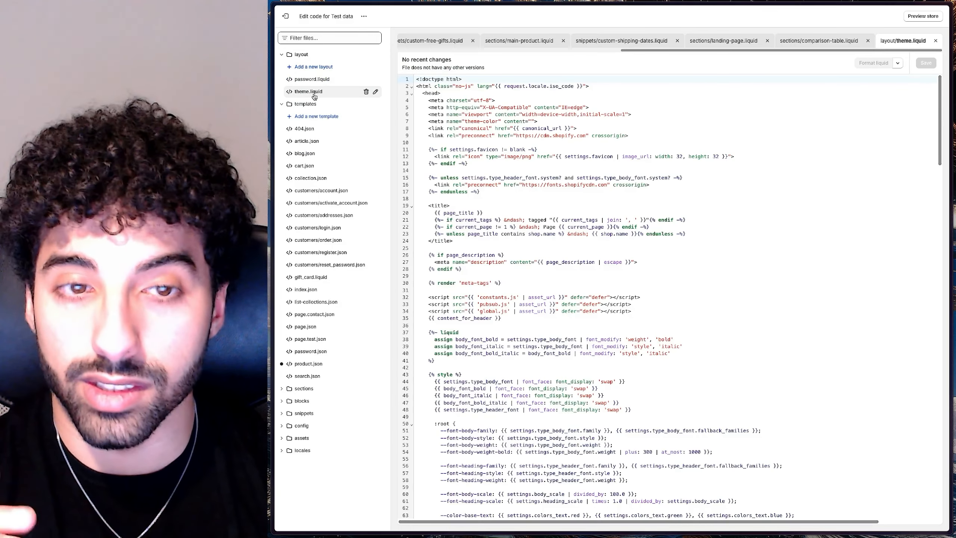
pyautogui.click(661, 219)
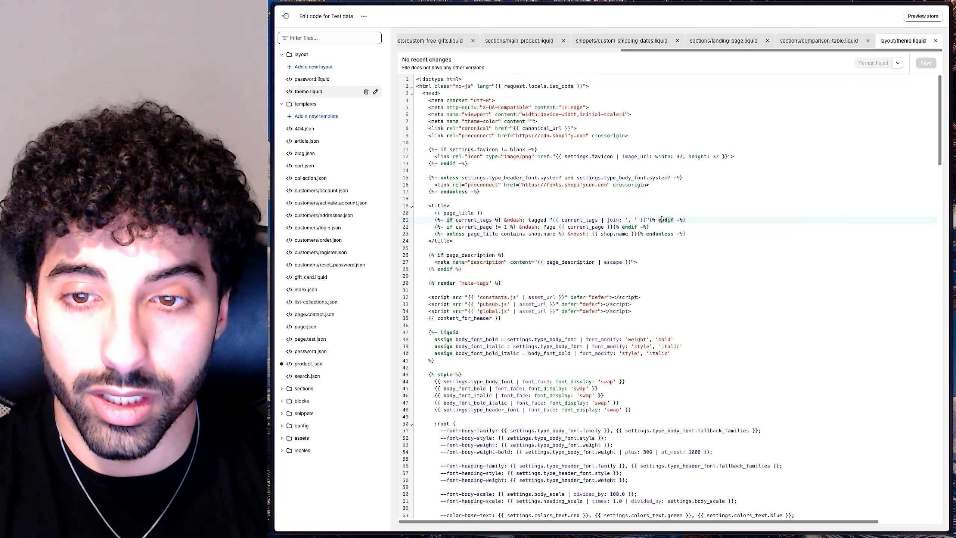
pyautogui.click(603, 198)
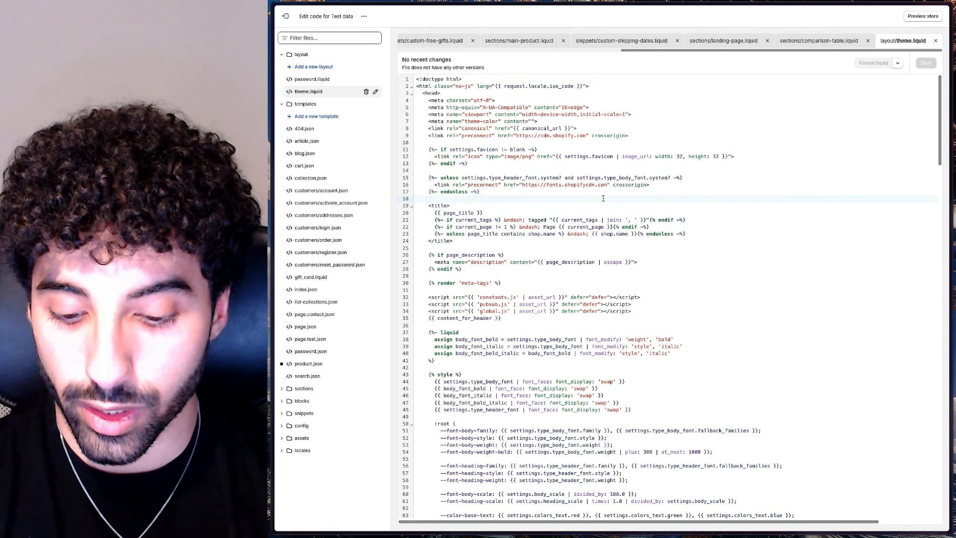
# Find the closing </head> tag in theme.liquid.
pyautogui.hotkey('ctrl', 'f')
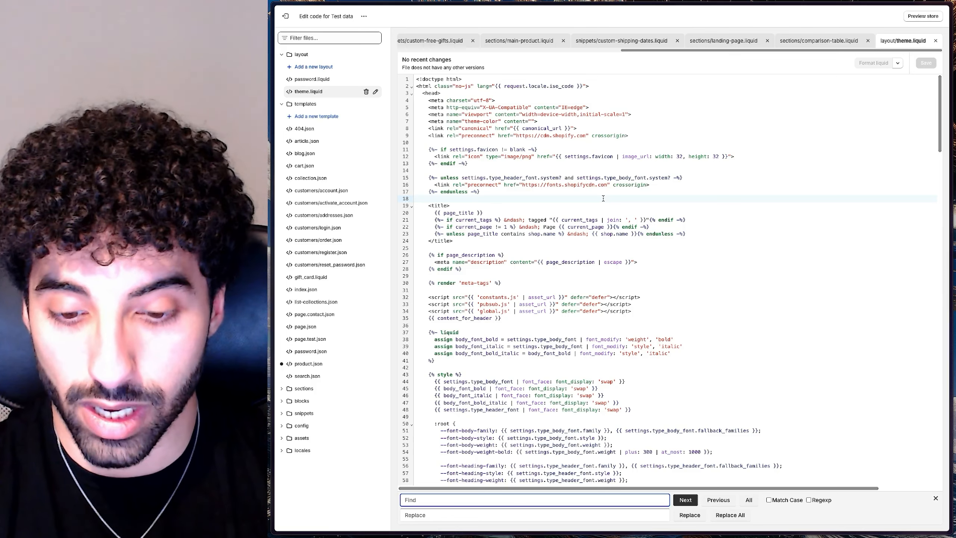
pyautogui.write('</he')
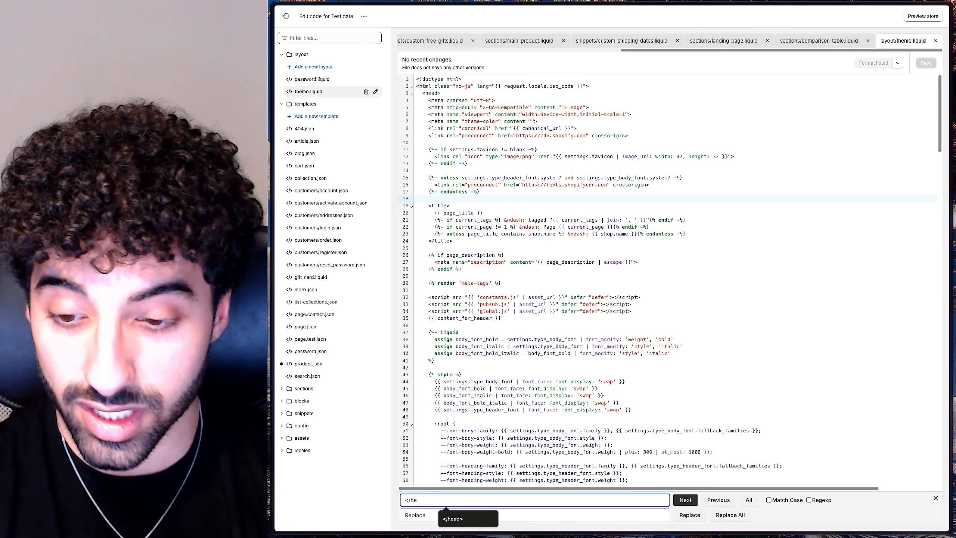
pyautogui.write('ad>')
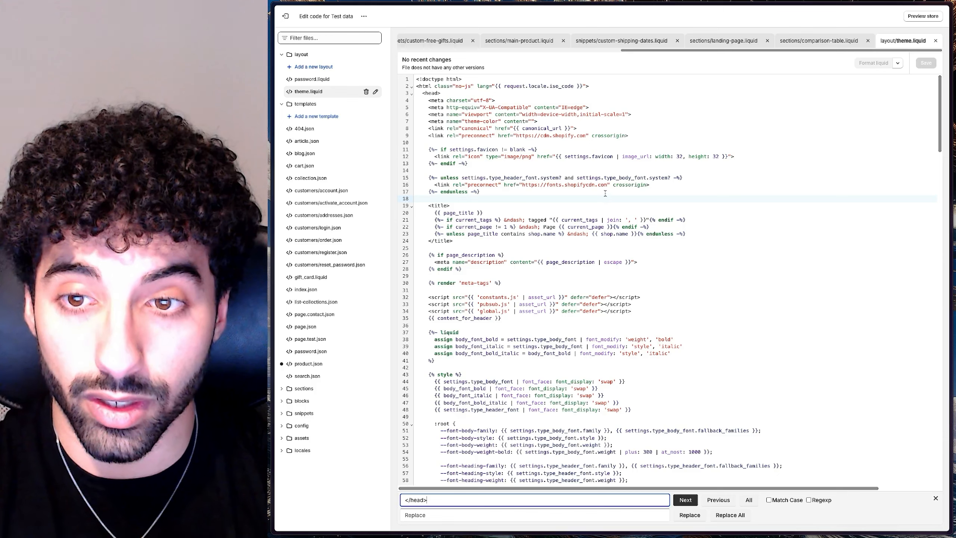
pyautogui.click(686, 500)
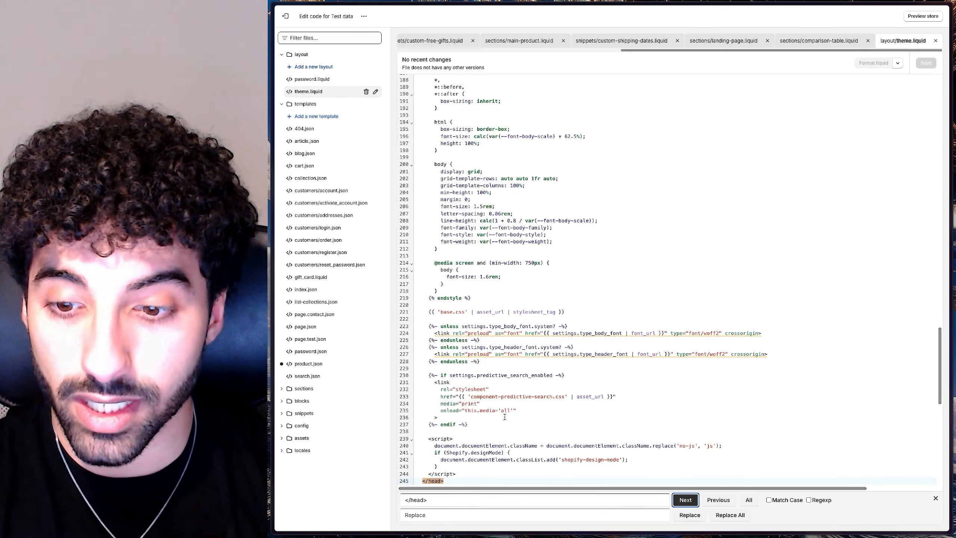
pyautogui.moveTo(451, 416); pyautogui.dragTo(422, 416)
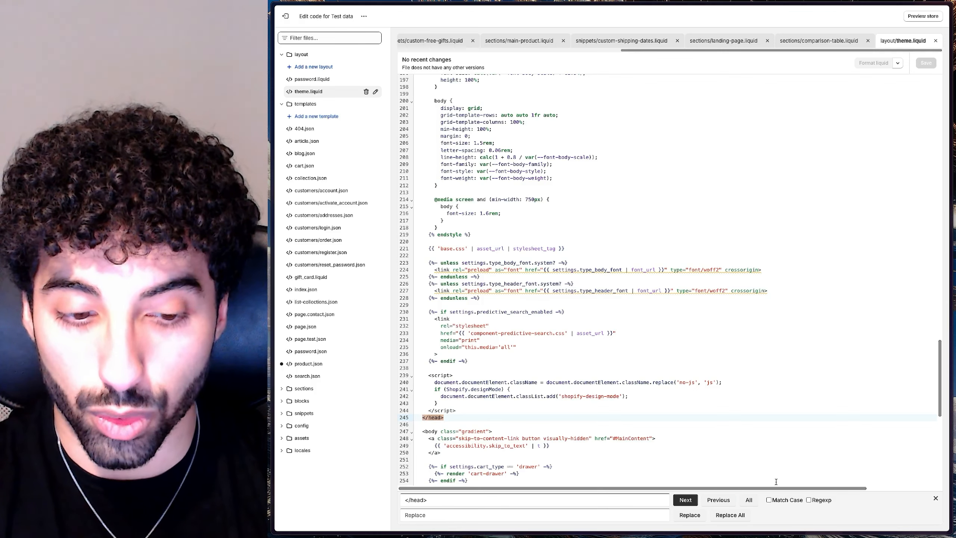
pyautogui.click(936, 497)
# Paste the copied Intelligems script into theme.liquid just above the closing </head> tag, after a blank line.
pyautogui.click(457, 410)
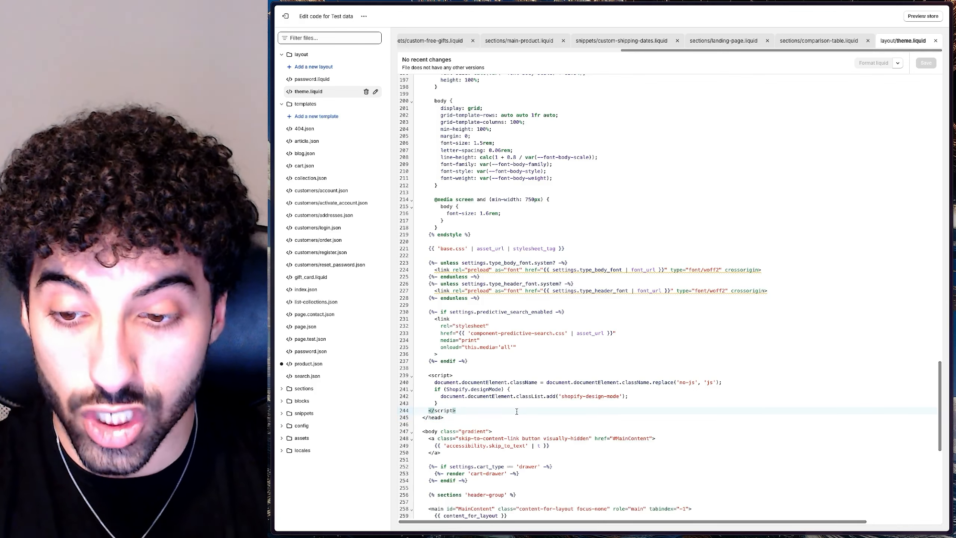
pyautogui.press('Return')
pyautogui.press('Return')
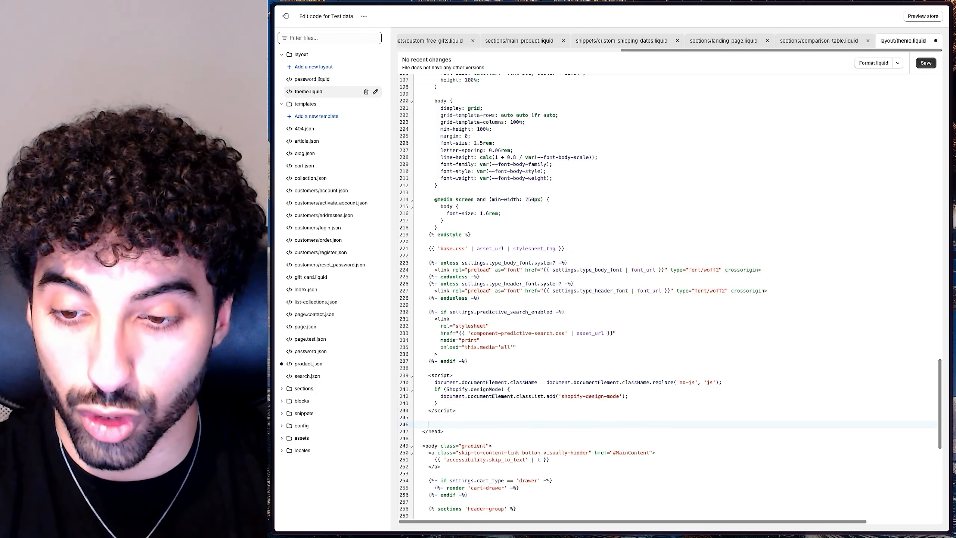
pyautogui.hotkey('ctrl', 'v')
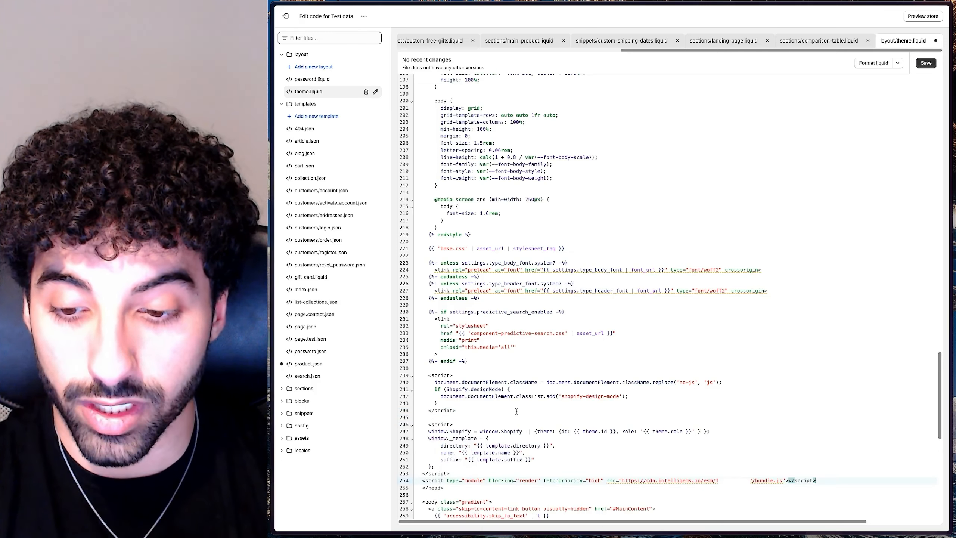
pyautogui.scroll(-4, 517, 411)
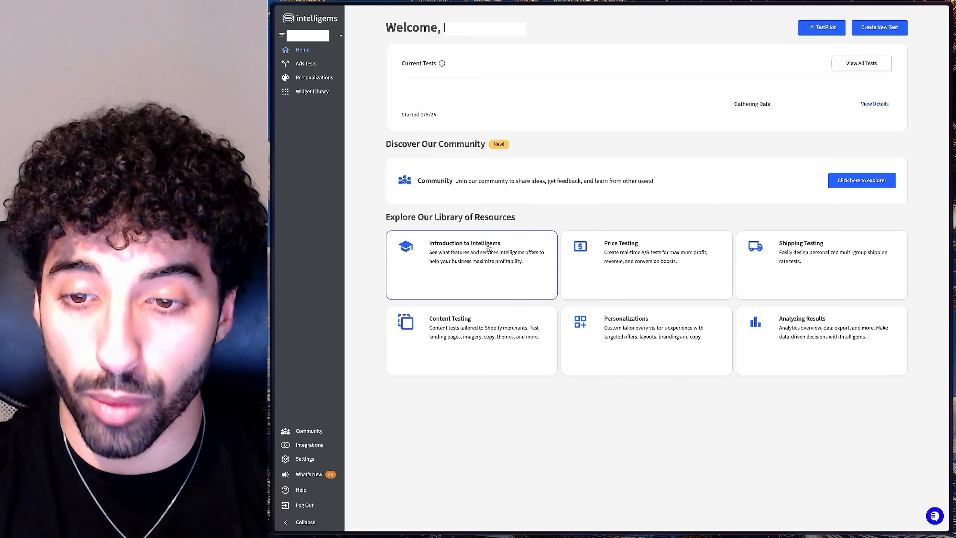
# Back in Intelligems, open the Introduction to Intelligems resource and skim its documentation page.
pyautogui.click(458, 248)
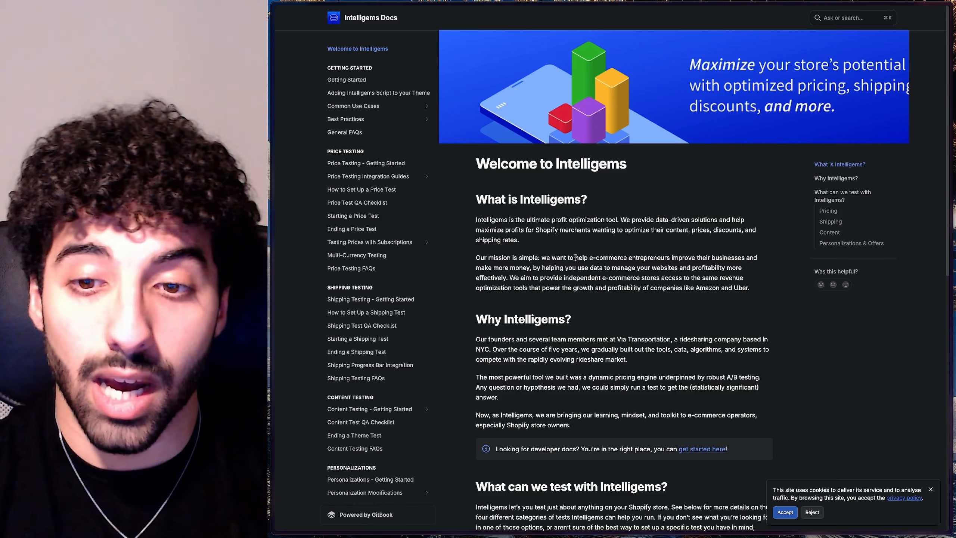
pyautogui.scroll(-5, 575, 257)
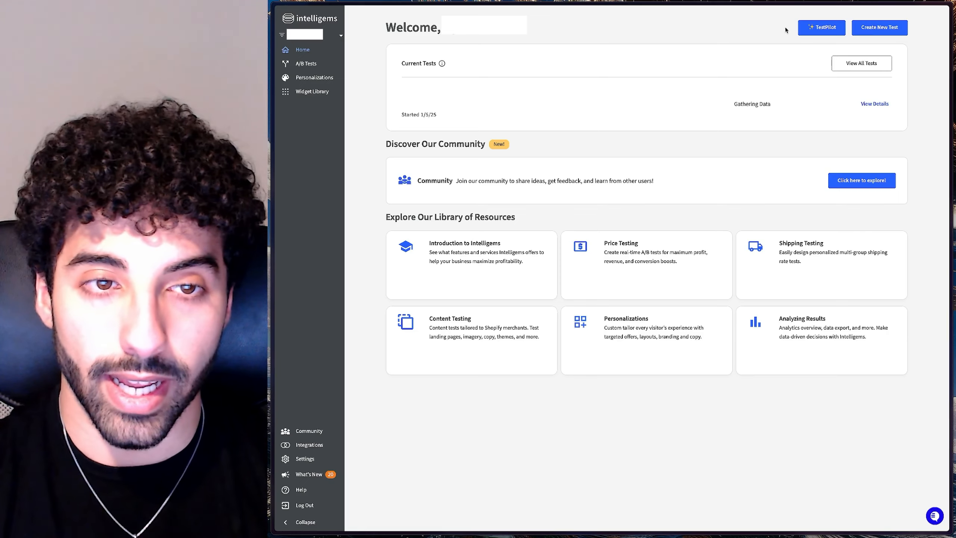
# Start a new Intelligems test and name it "CROEV #1 - {}", leaving the description empty.
pyautogui.click(876, 29)
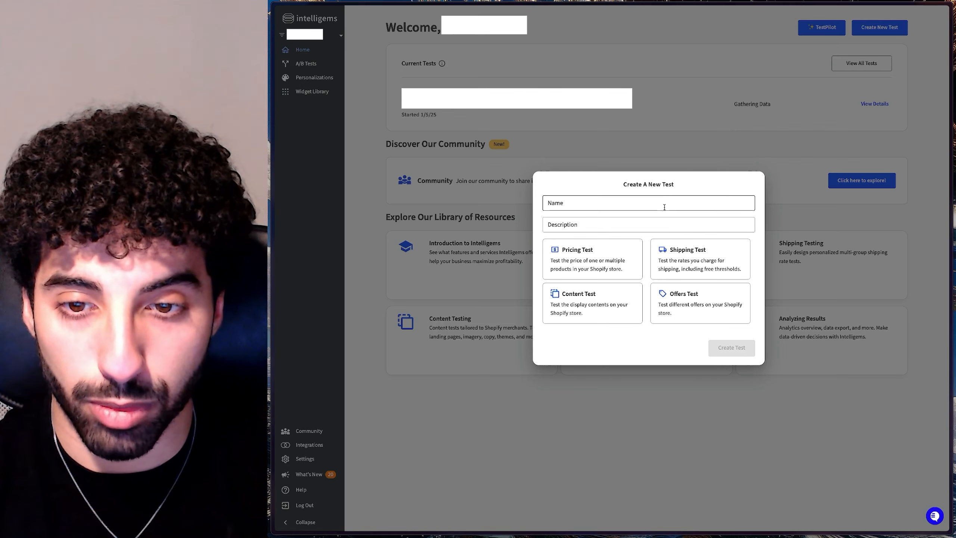
pyautogui.click(667, 205)
pyautogui.click(593, 225)
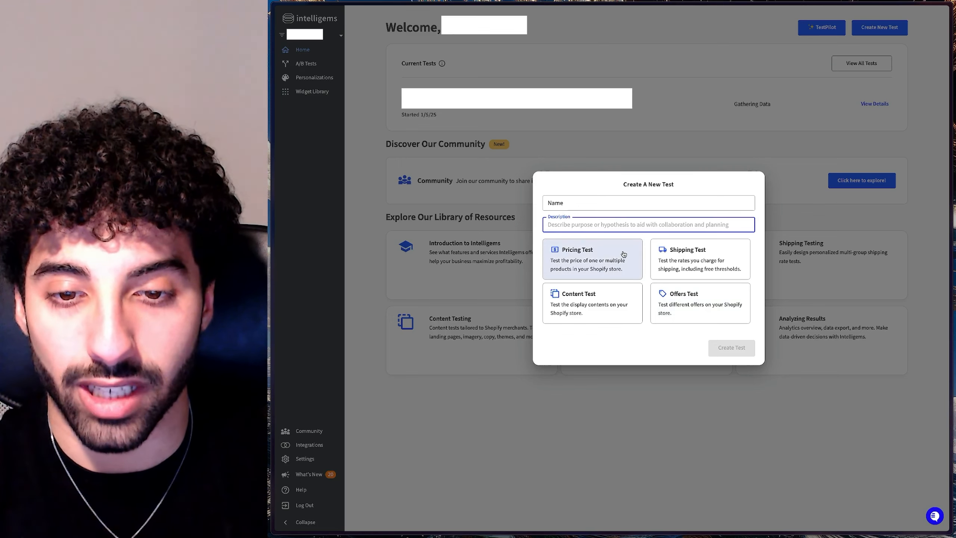
pyautogui.click(585, 206)
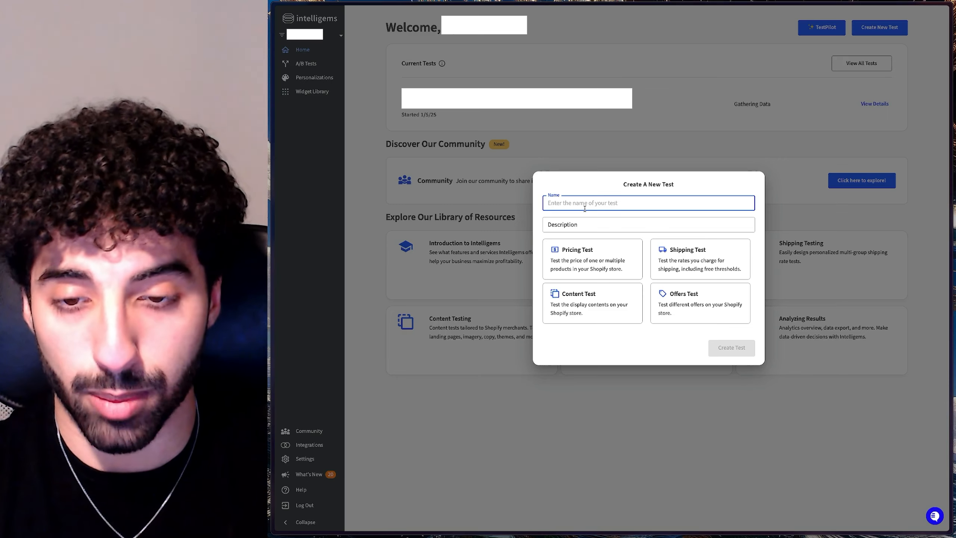
pyautogui.write('CROEV')
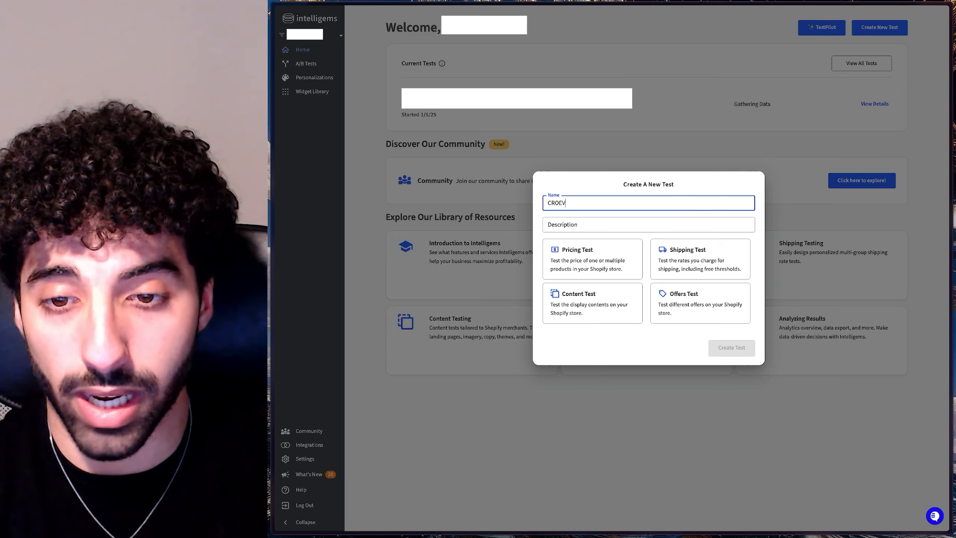
pyautogui.write(' #1 - {')
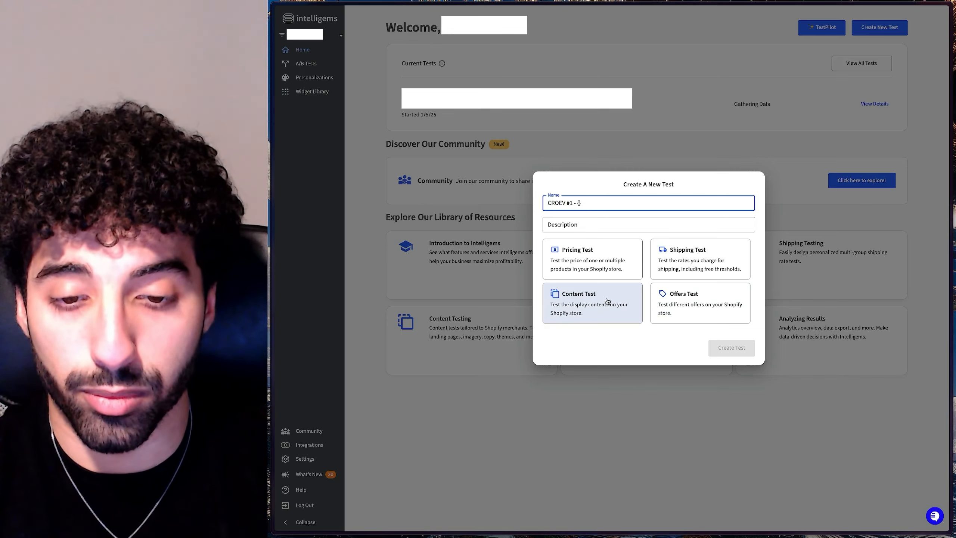
# Choose Content Test with the Split URL Test type and create the test.
pyautogui.click(607, 302)
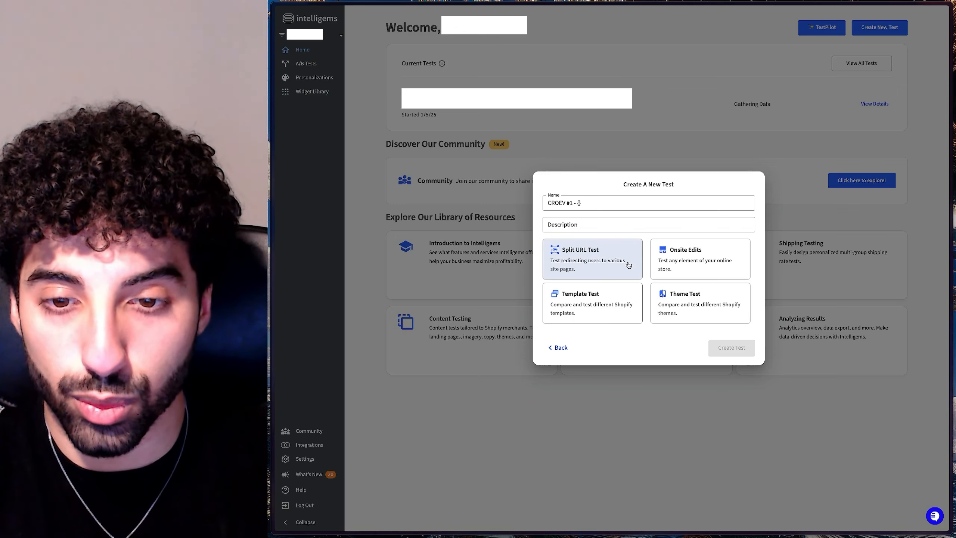
pyautogui.click(626, 264)
pyautogui.click(728, 348)
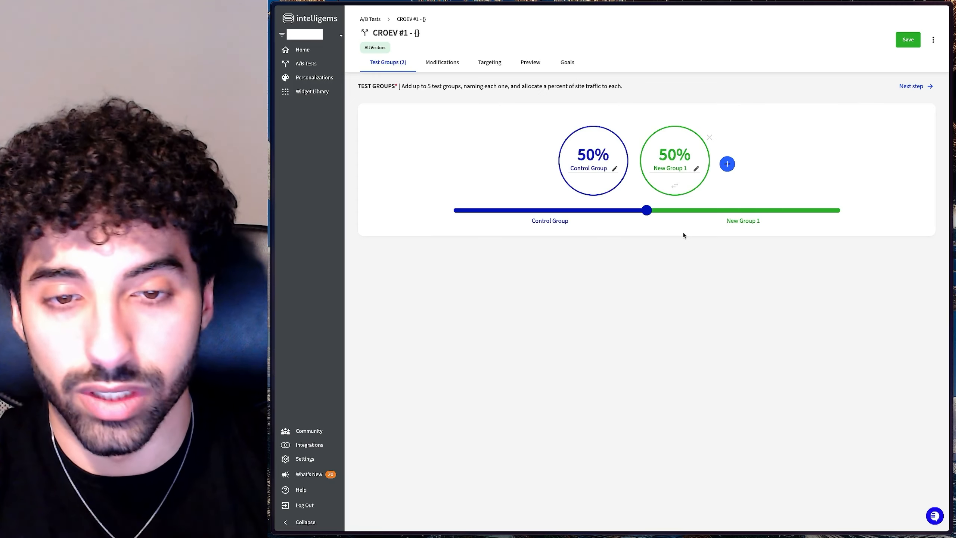
# Try out a third test group with an uneven traffic split, and remove the extra group again.
pyautogui.click(727, 166)
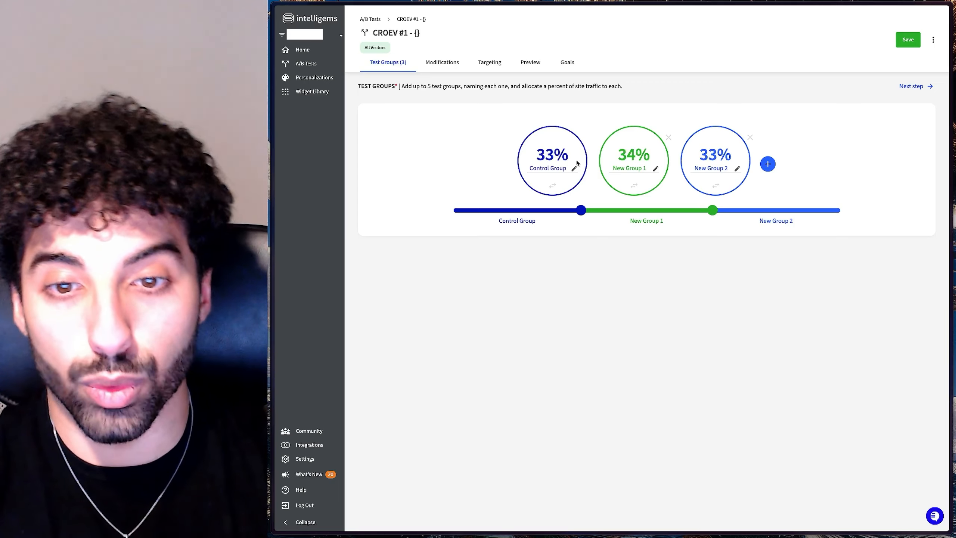
pyautogui.moveTo(708, 214)
pyautogui.mouseDown()
pyautogui.moveTo(667, 215)
pyautogui.moveTo(723, 214)
pyautogui.moveTo(608, 210)
pyautogui.moveTo(724, 214)
pyautogui.mouseUp()
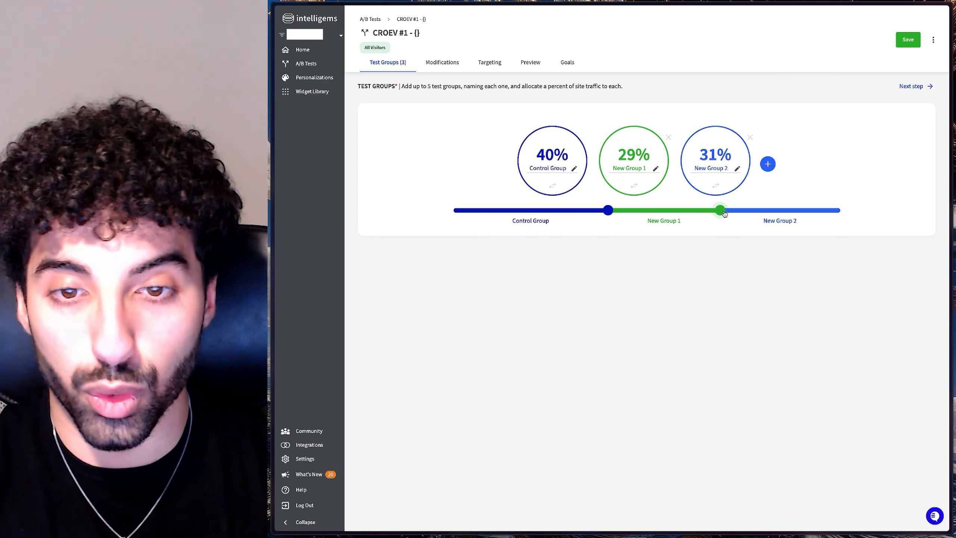
pyautogui.moveTo(609, 210); pyautogui.dragTo(581, 210)
pyautogui.click(751, 138)
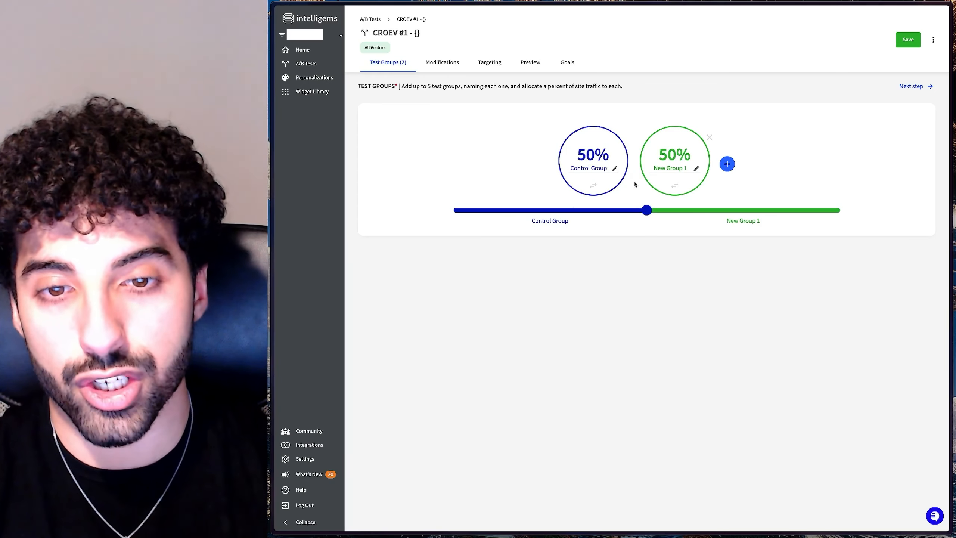
pyautogui.click(727, 165)
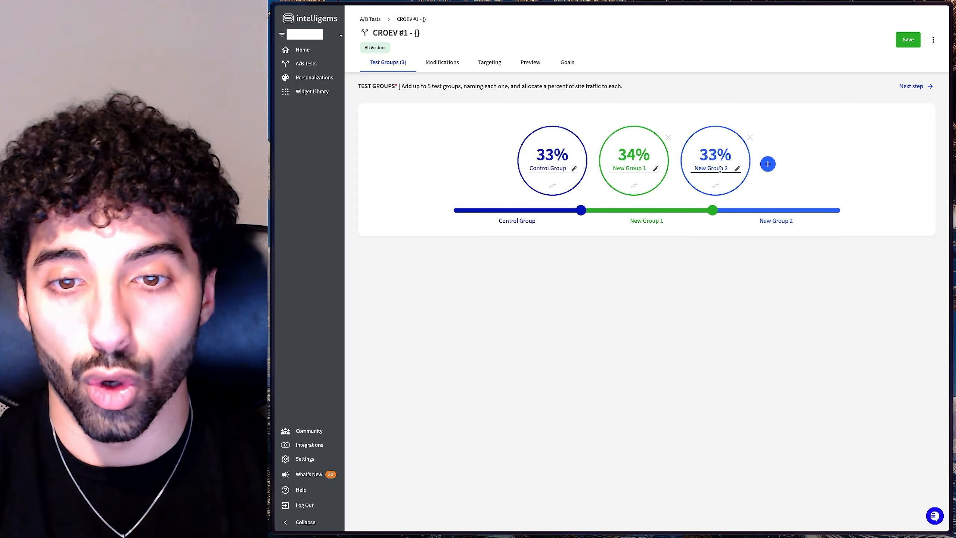
pyautogui.click(750, 137)
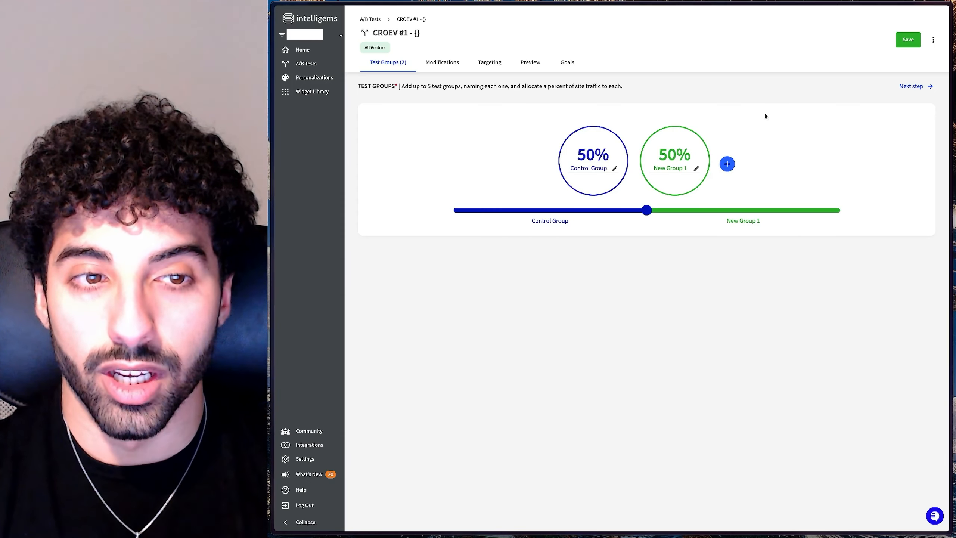
# Review the URL redirect modifications, comparing the Simple and Advanced setups and the redirect frequency options.
pyautogui.click(917, 89)
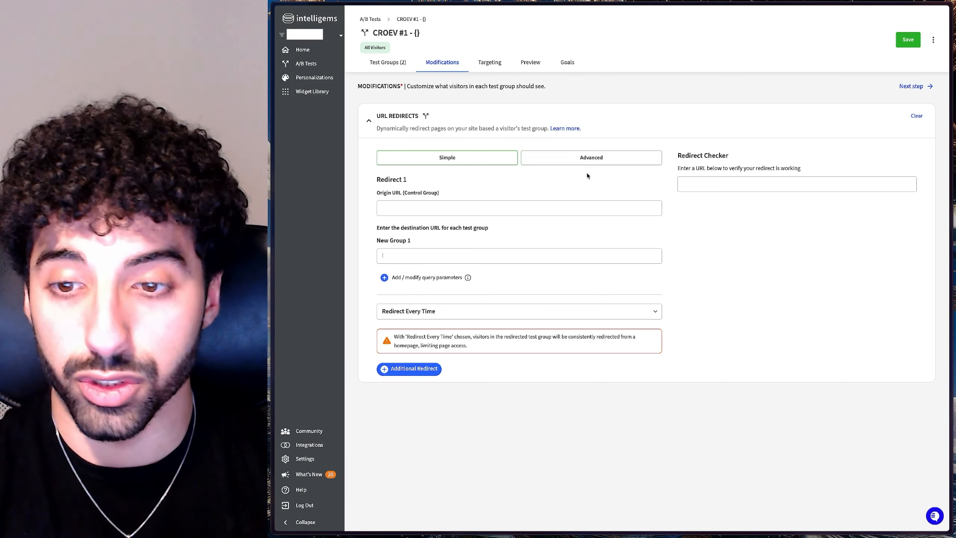
pyautogui.click(599, 161)
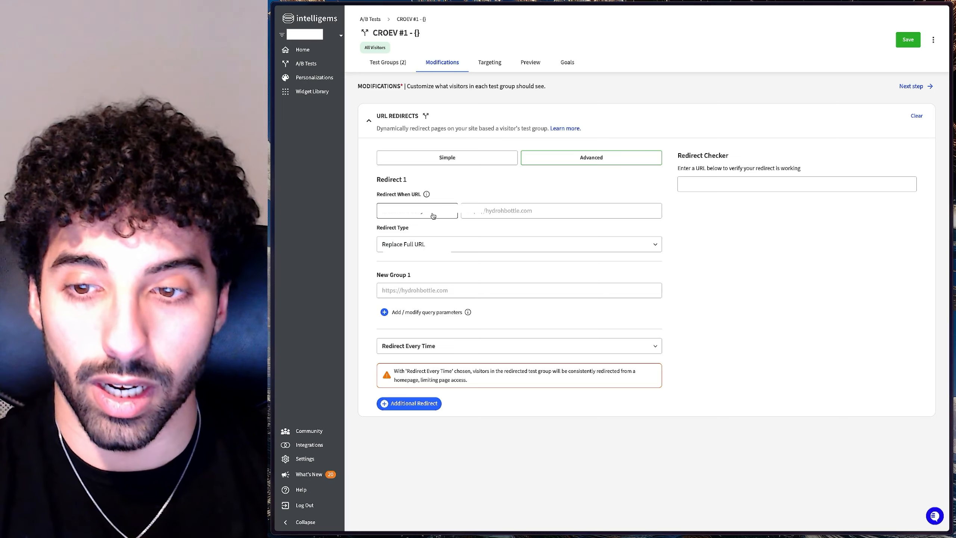
pyautogui.click(466, 158)
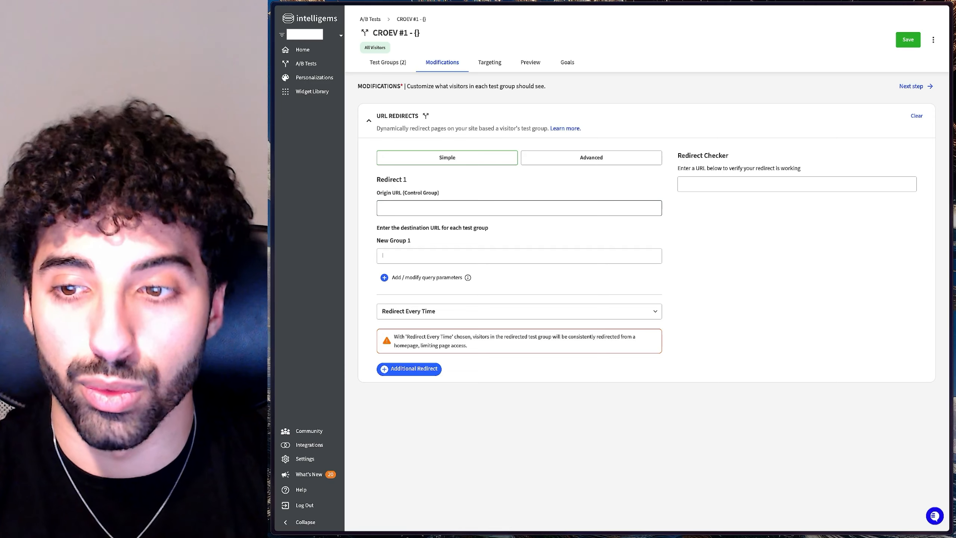
pyautogui.click(466, 208)
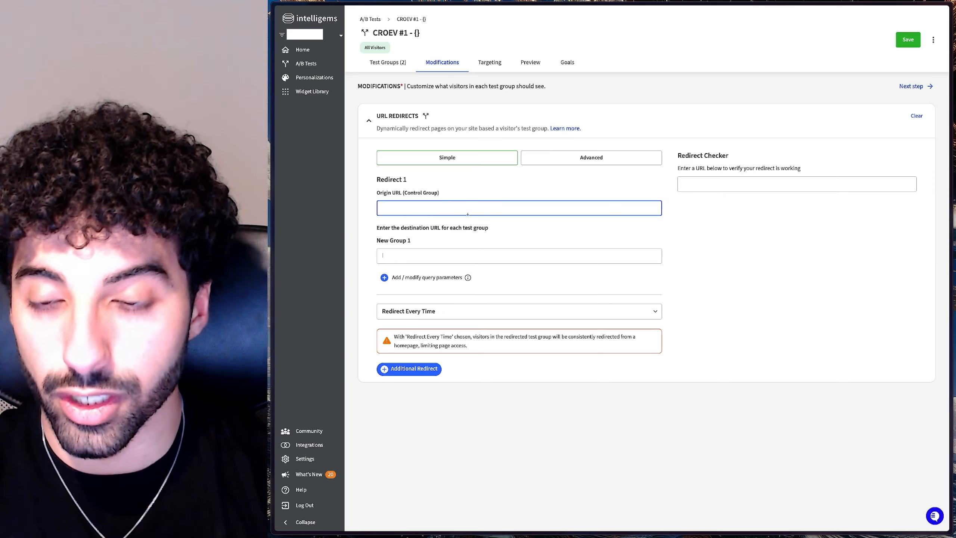
pyautogui.click(446, 250)
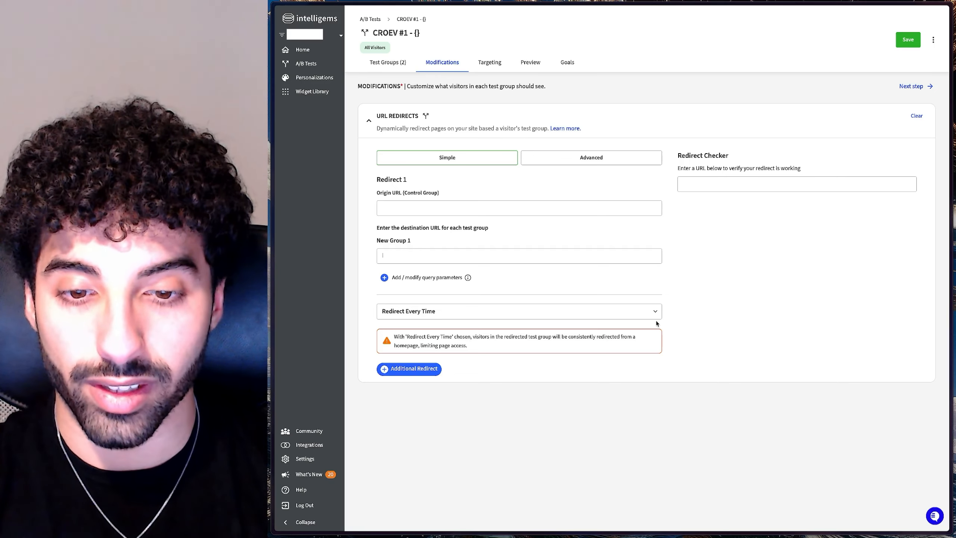
pyautogui.click(595, 314)
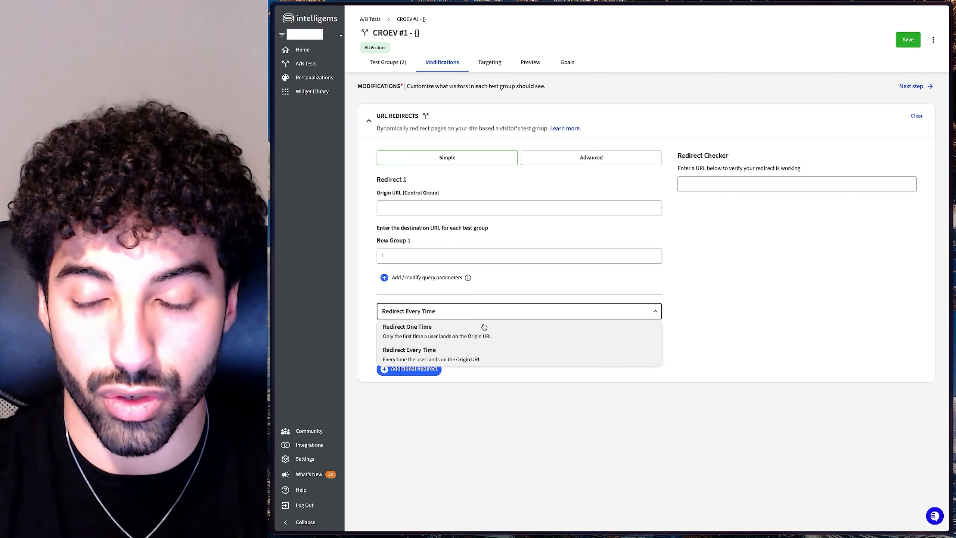
pyautogui.click(582, 315)
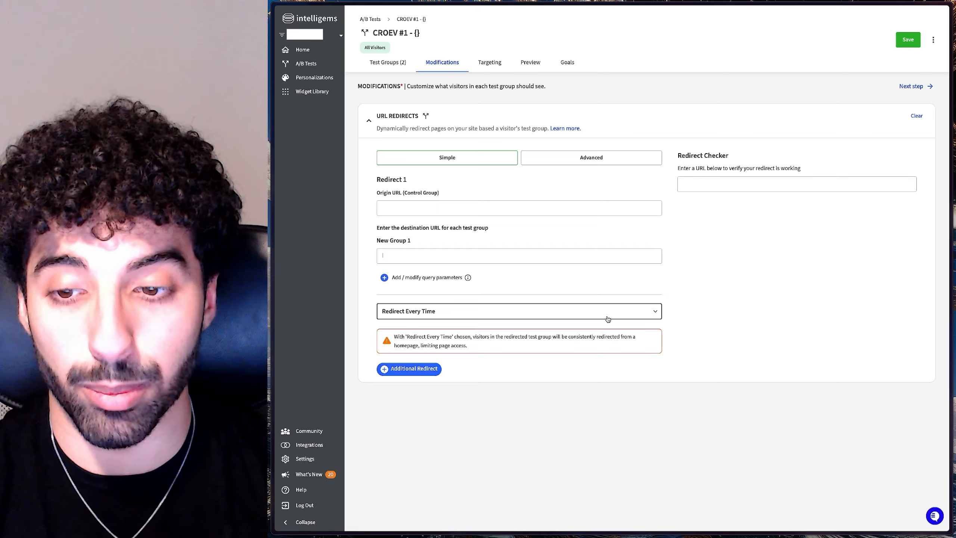
# Try targeting returning mobile visitors from Google, and reset the audience to all devices, sources and visitors.
pyautogui.click(915, 88)
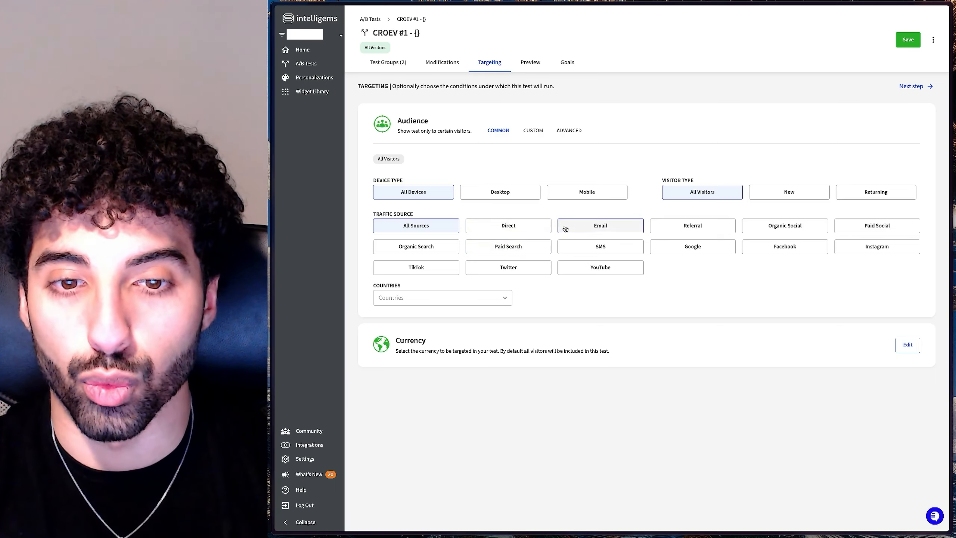
pyautogui.click(589, 193)
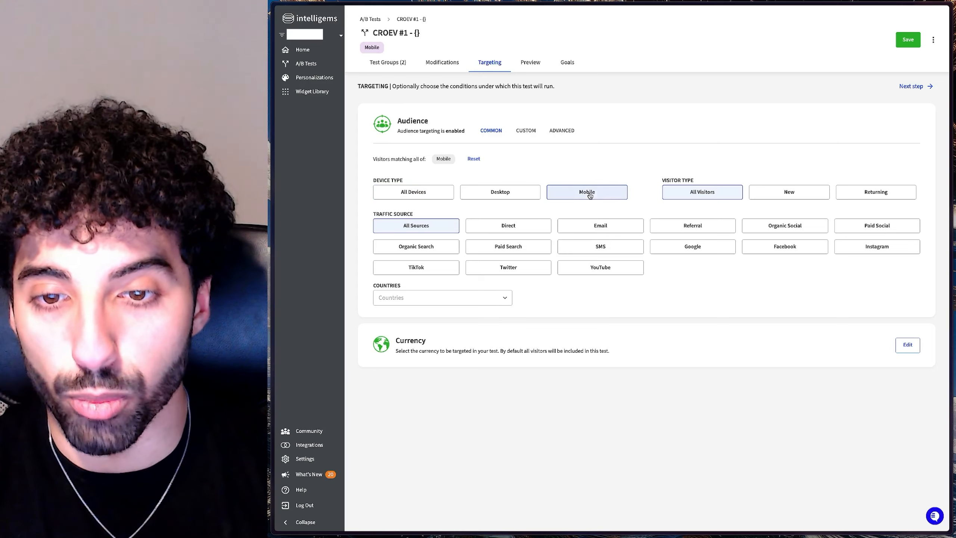
pyautogui.click(873, 197)
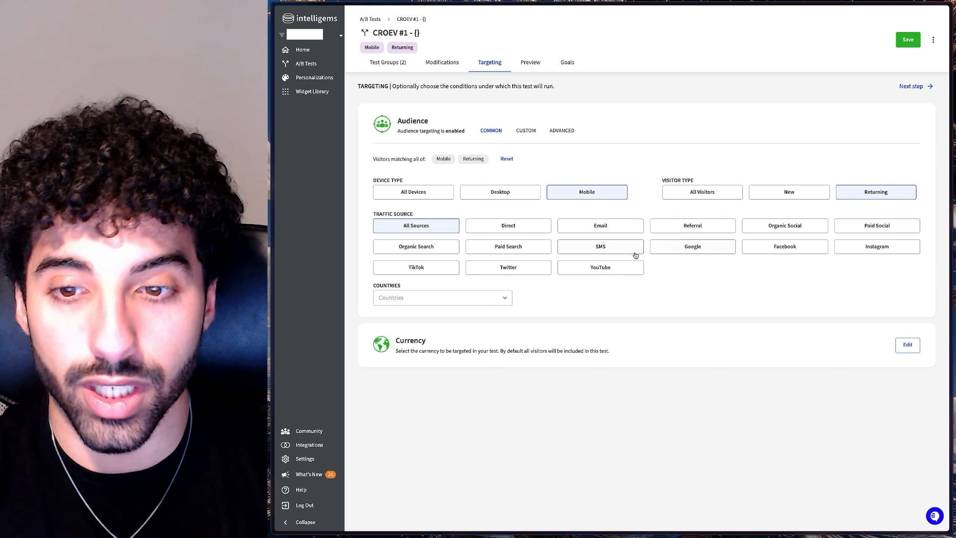
pyautogui.click(693, 249)
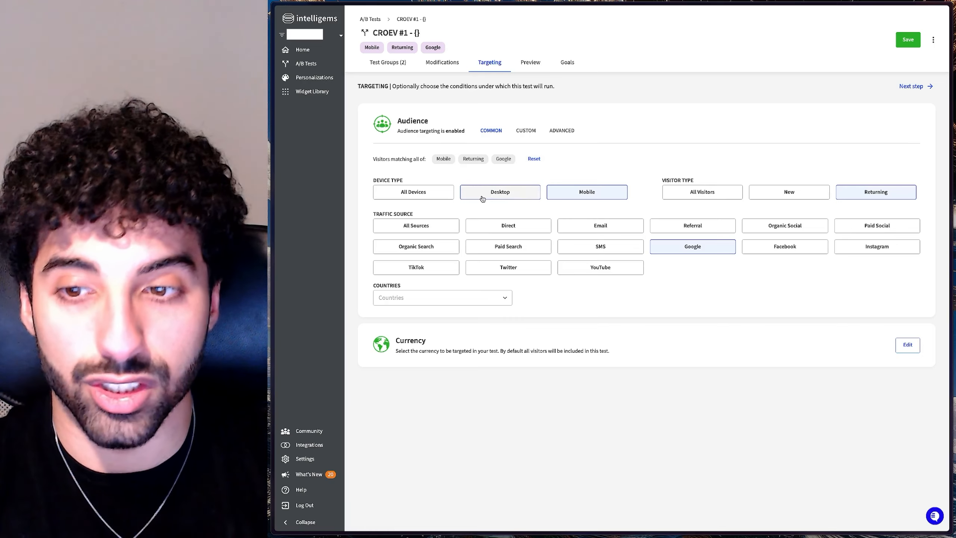
pyautogui.click(437, 192)
pyautogui.click(436, 224)
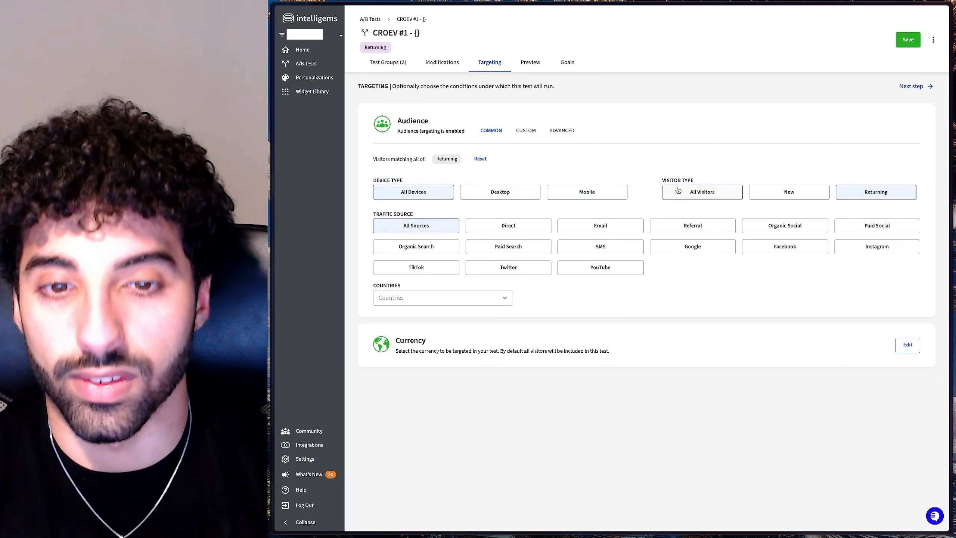
pyautogui.click(677, 192)
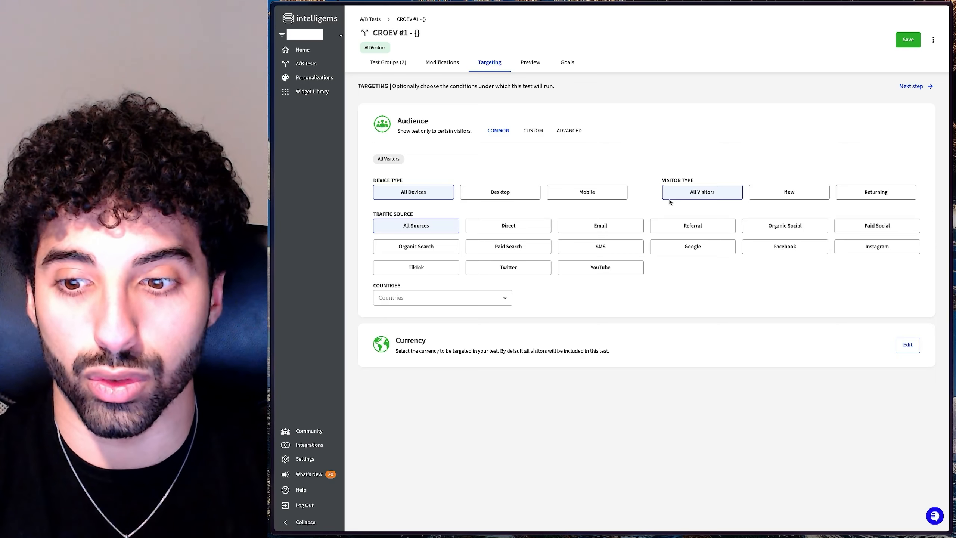
# Go past the preview to the test's goals and try counting only orders containing certain products, returning to counting all orders.
pyautogui.click(916, 89)
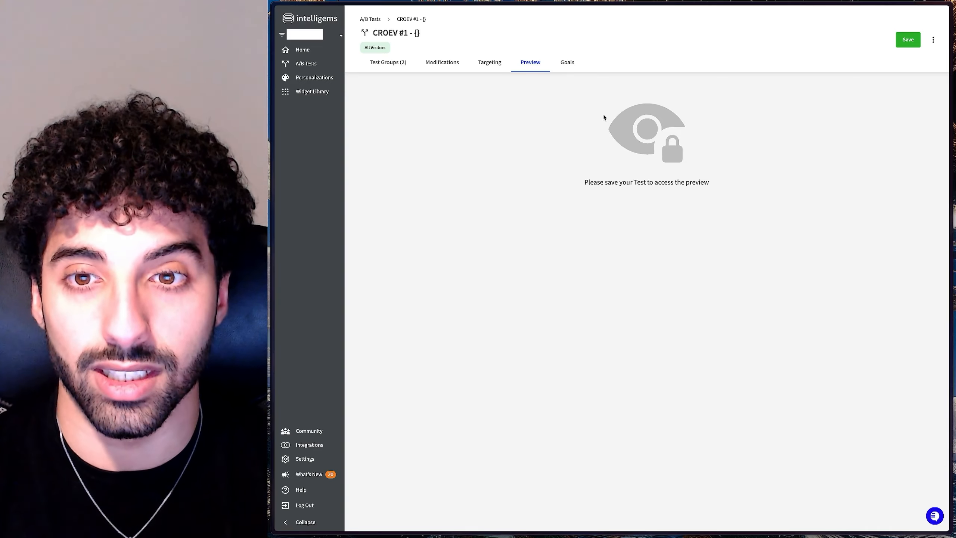
pyautogui.click(566, 63)
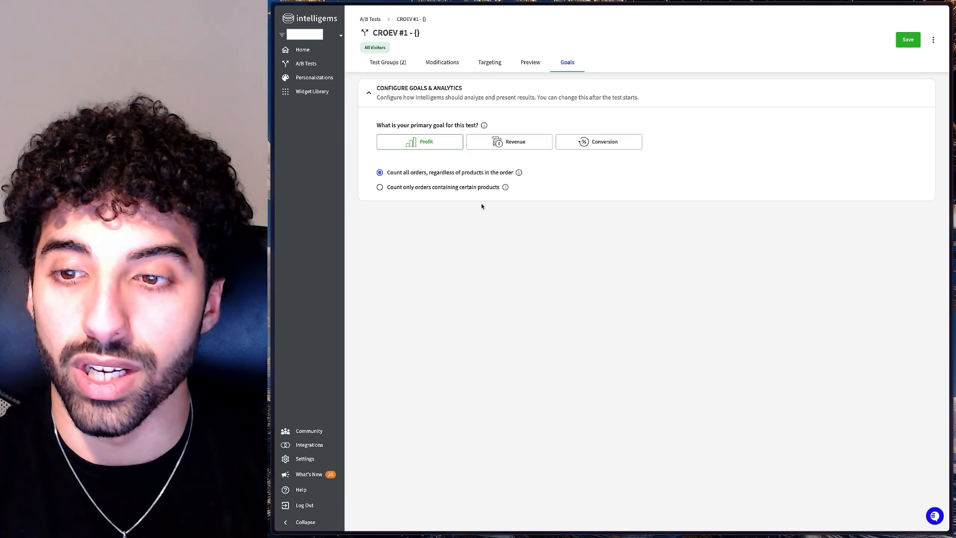
pyautogui.click(413, 186)
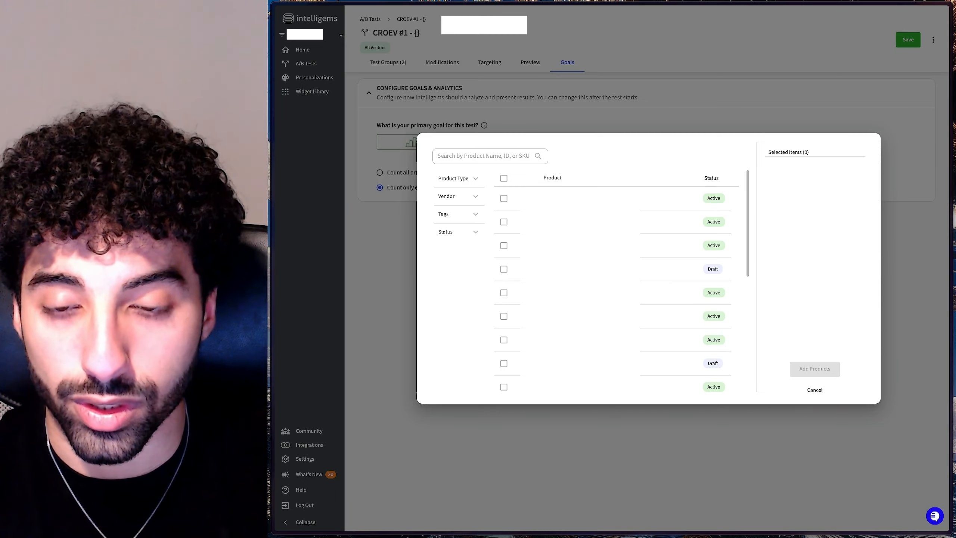
pyautogui.click(815, 389)
pyautogui.click(529, 188)
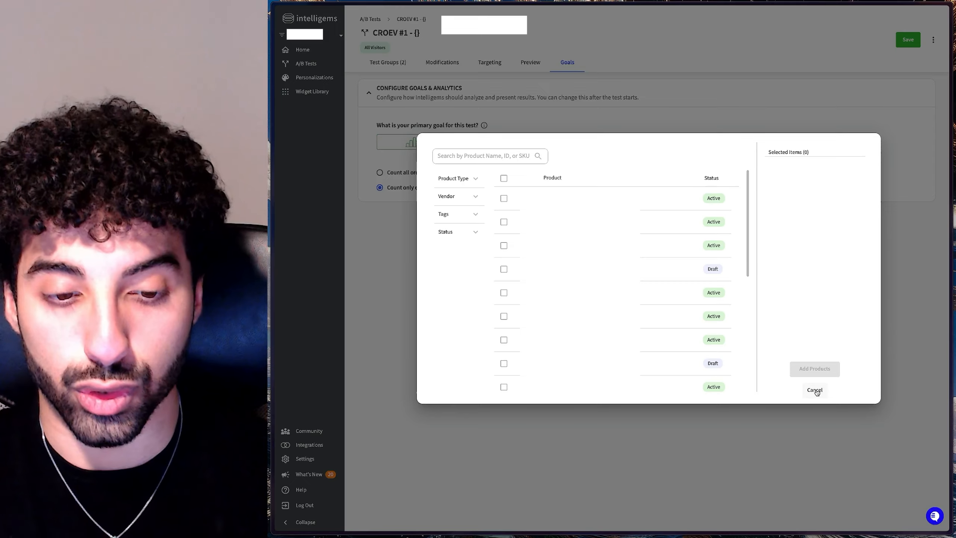
pyautogui.click(816, 390)
pyautogui.click(475, 173)
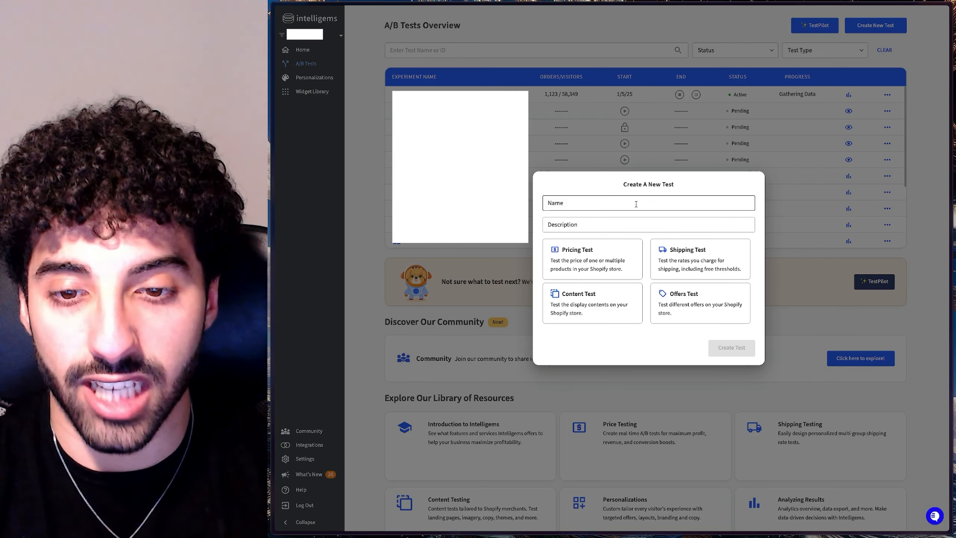
# Create a content test of the Template Test type named "eewgweg".
pyautogui.click(595, 301)
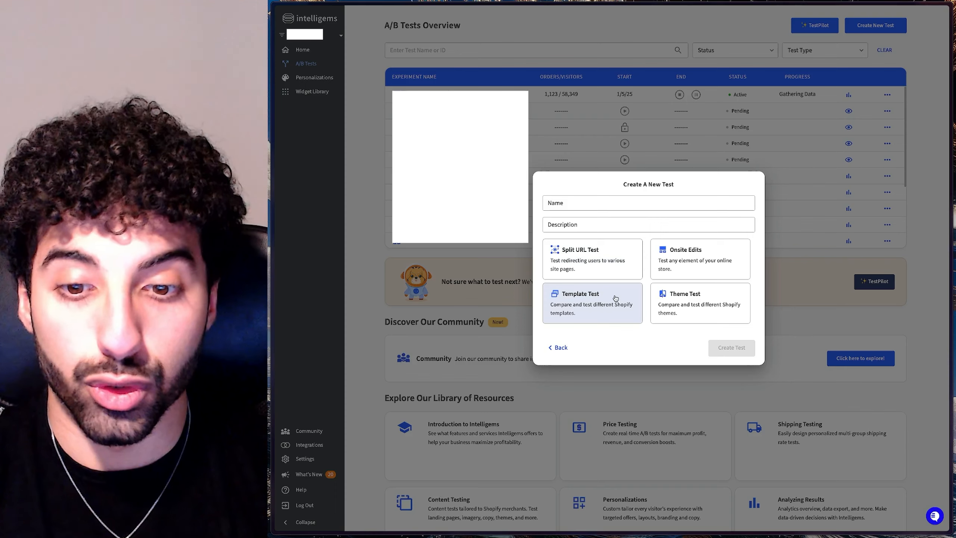
pyautogui.click(616, 201)
pyautogui.write('e')
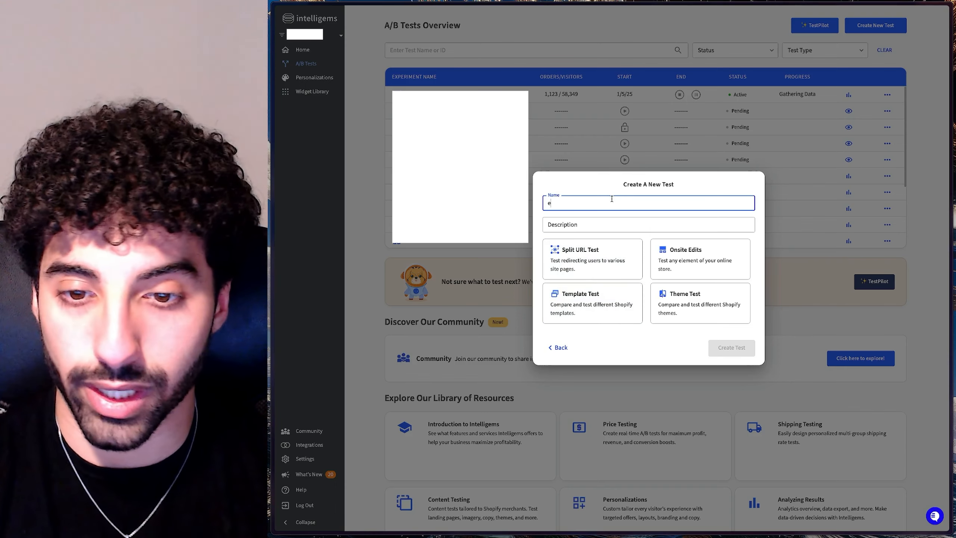
pyautogui.write('ewgweg')
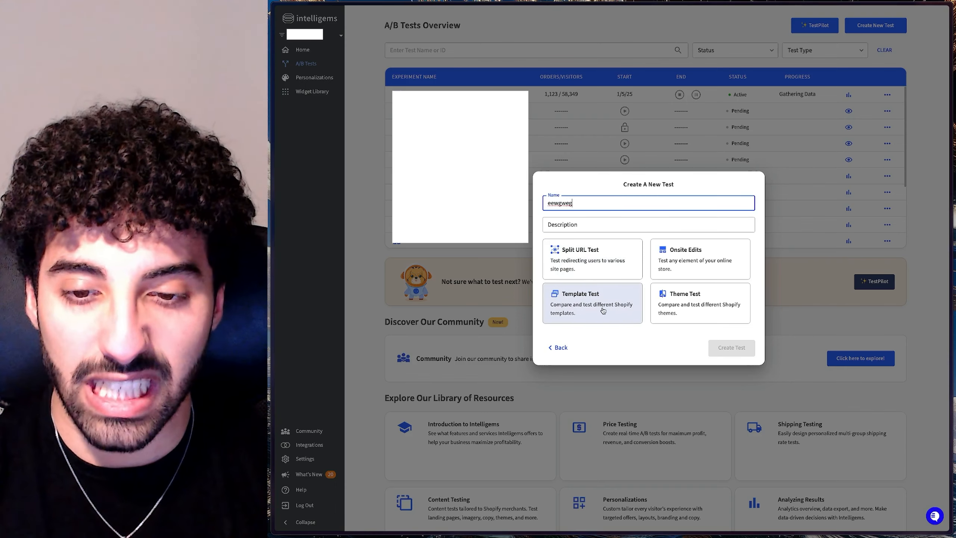
pyautogui.click(603, 310)
pyautogui.click(731, 347)
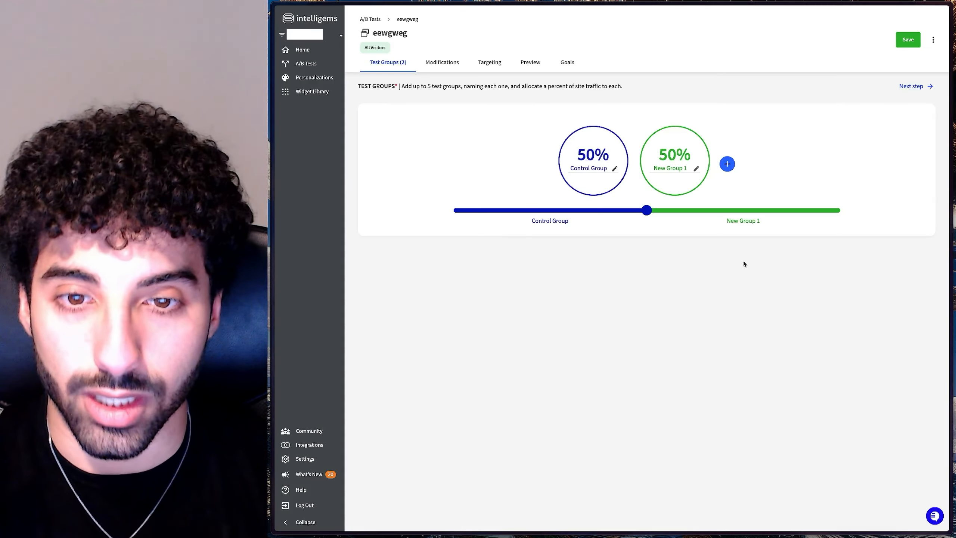
# Examine the template types offered for the control group, including Collection, Product and Pages, and leave without selecting a template.
pyautogui.click(907, 86)
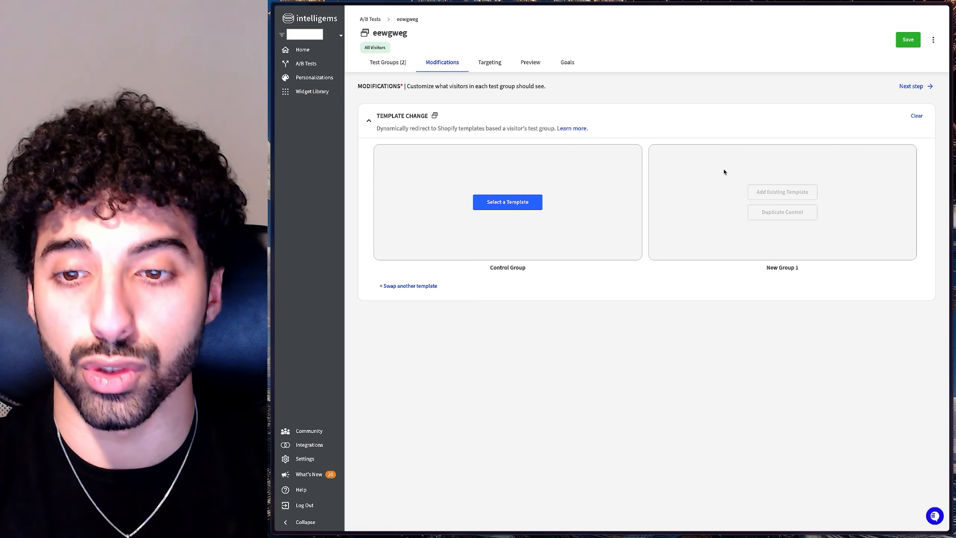
pyautogui.click(538, 203)
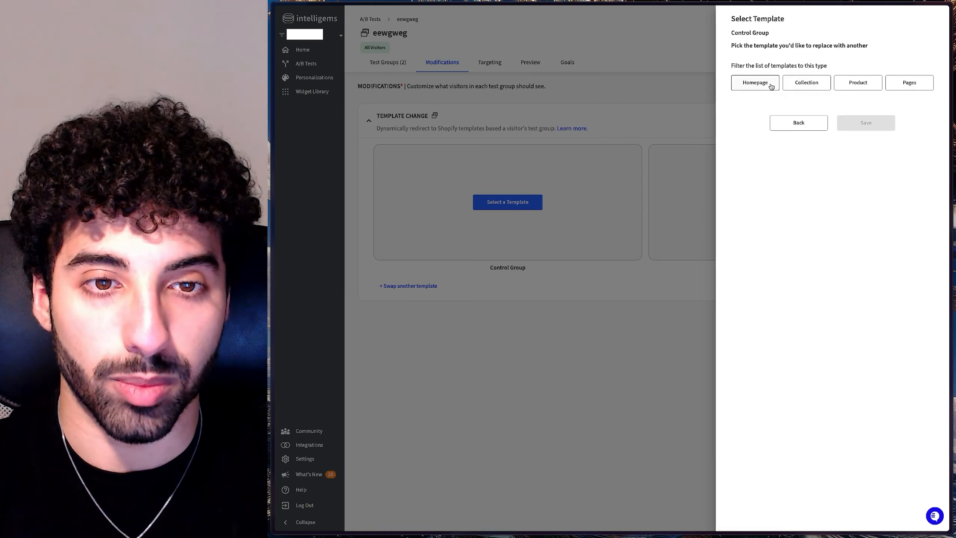
pyautogui.click(820, 88)
pyautogui.click(858, 87)
pyautogui.click(908, 87)
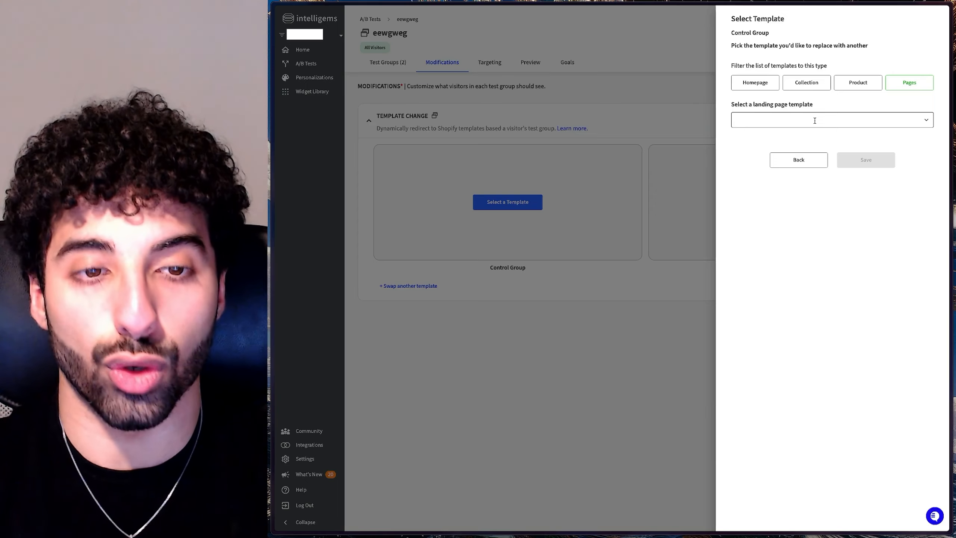
pyautogui.click(855, 82)
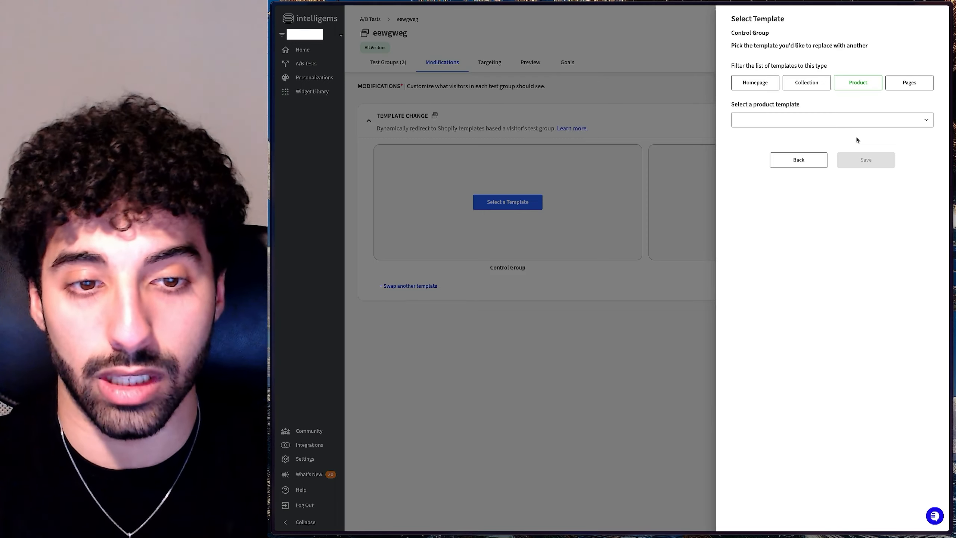
pyautogui.click(788, 166)
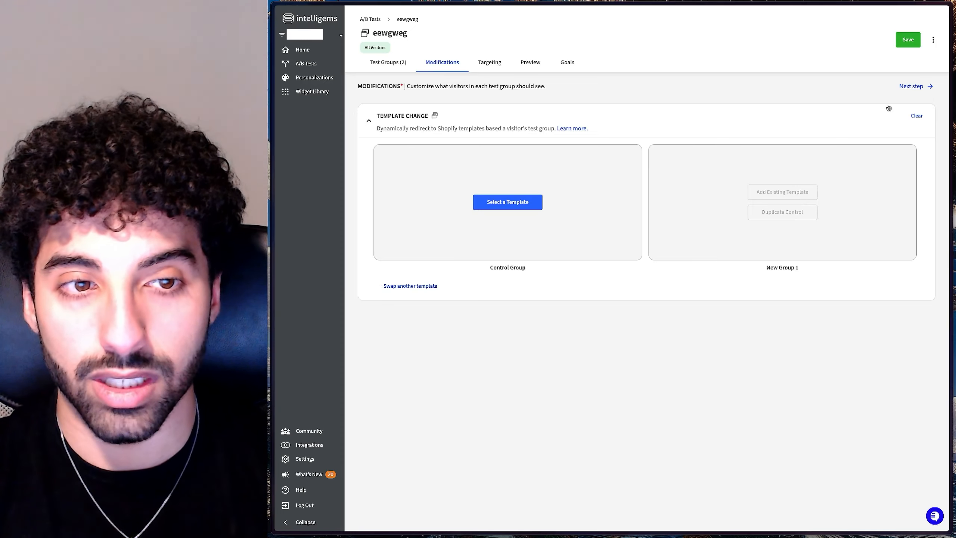
# Look through the template test's targeting, preview and goals settings.
pyautogui.click(913, 88)
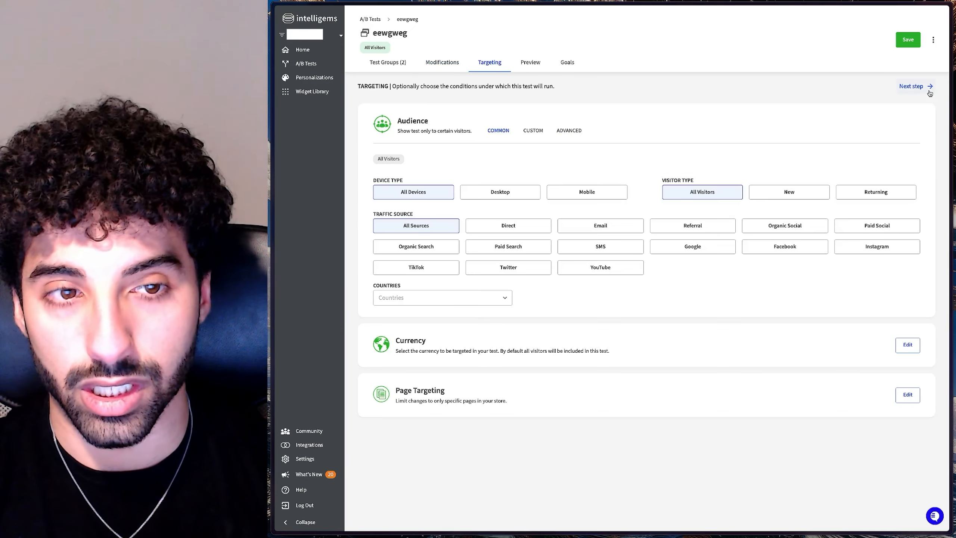
pyautogui.click(922, 89)
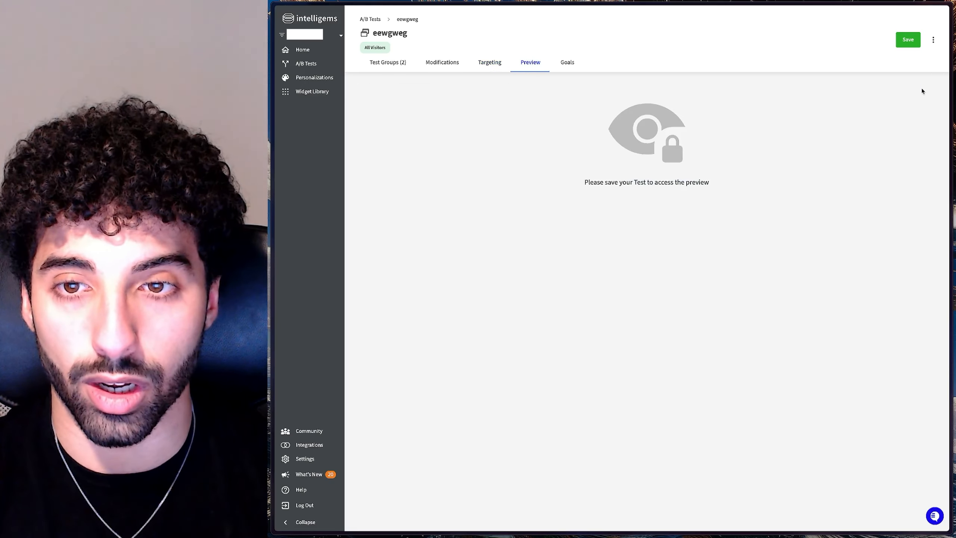
pyautogui.click(567, 69)
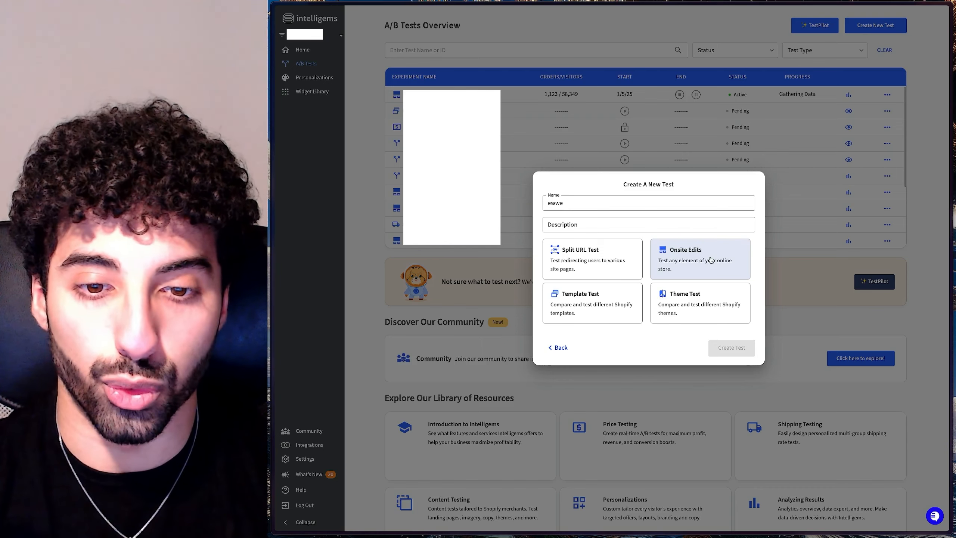
# Create the "ewwe" content test with the Onsite Edits type and open its modifications.
pyautogui.click(711, 259)
pyautogui.click(730, 349)
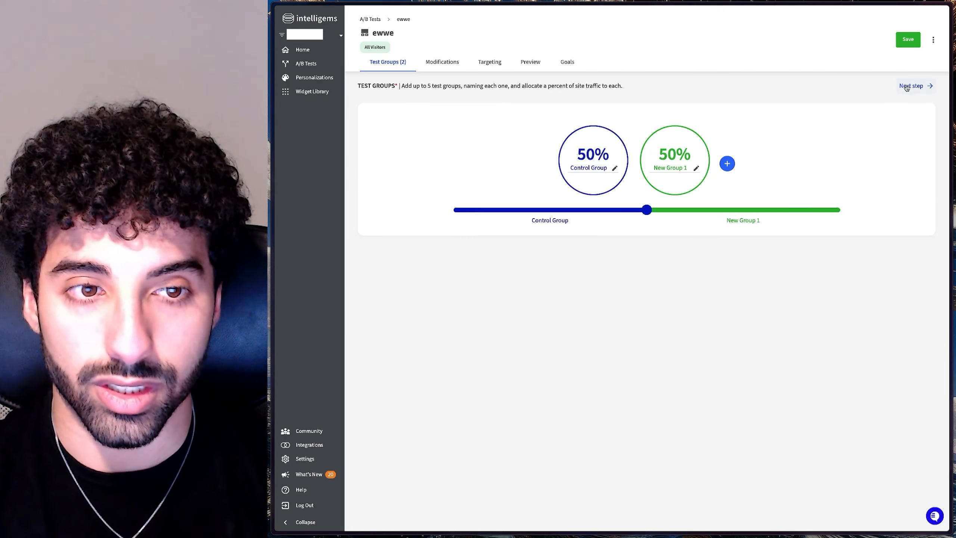
pyautogui.click(907, 87)
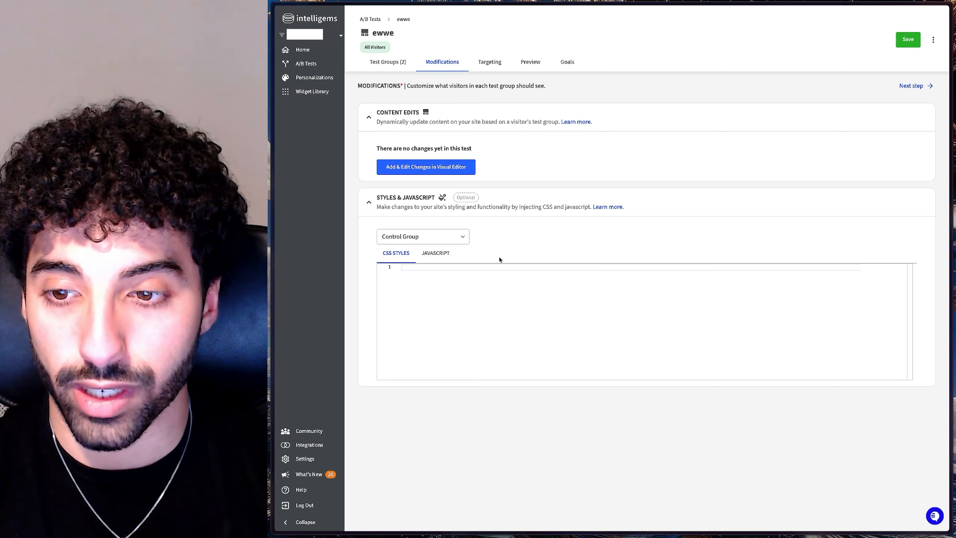
# Examine the Styles & JavaScript section's test group choices and the control group's CSS and JavaScript editors.
pyautogui.click(460, 237)
pyautogui.click(402, 206)
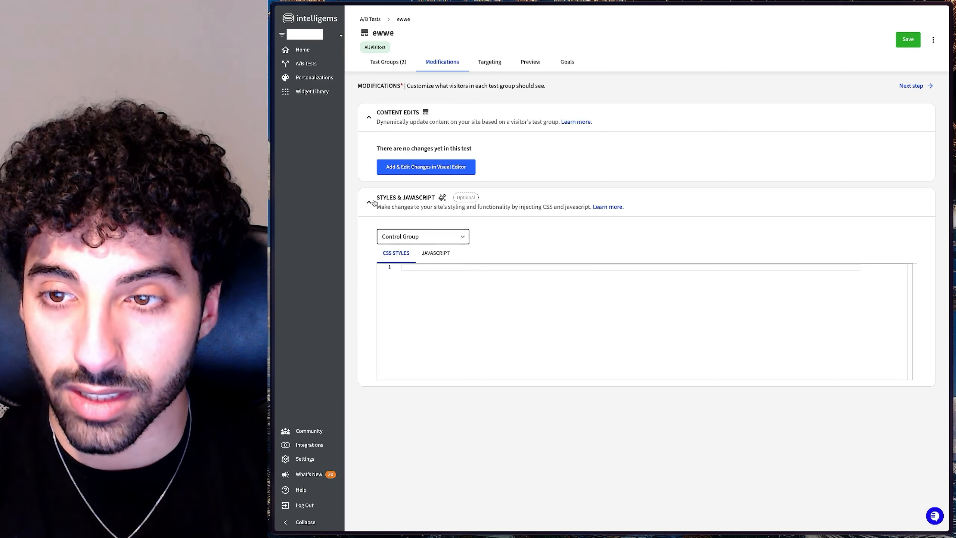
pyautogui.click(369, 202)
pyautogui.click(369, 204)
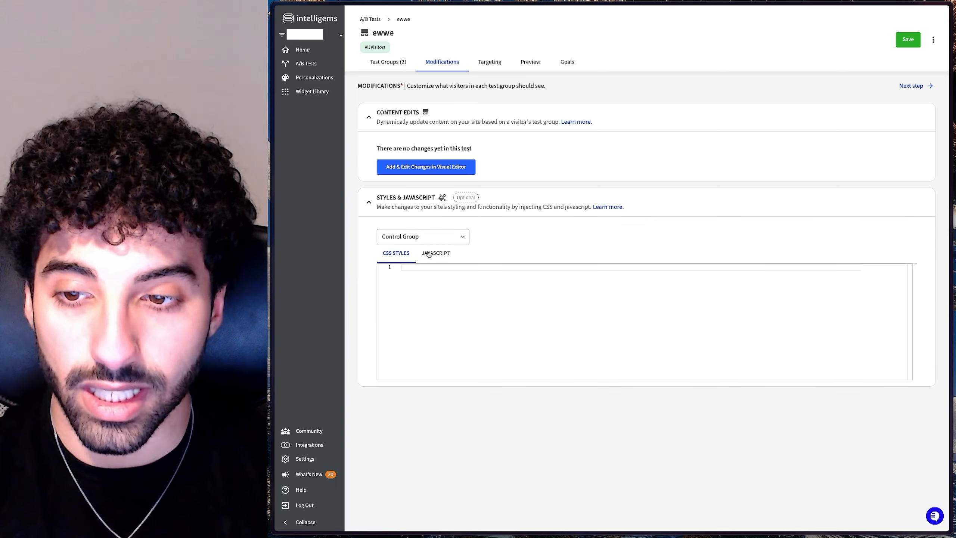
pyautogui.click(424, 238)
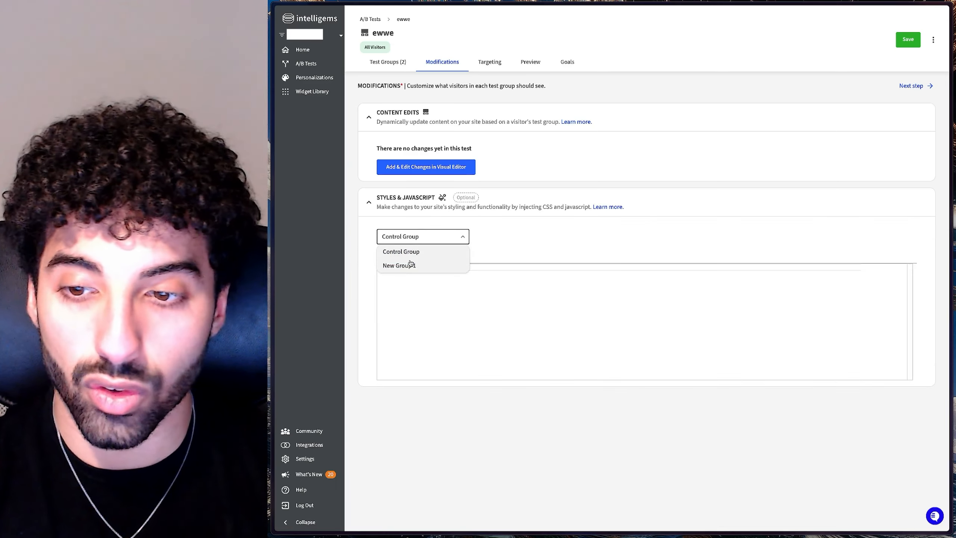
pyautogui.click(410, 266)
pyautogui.click(418, 231)
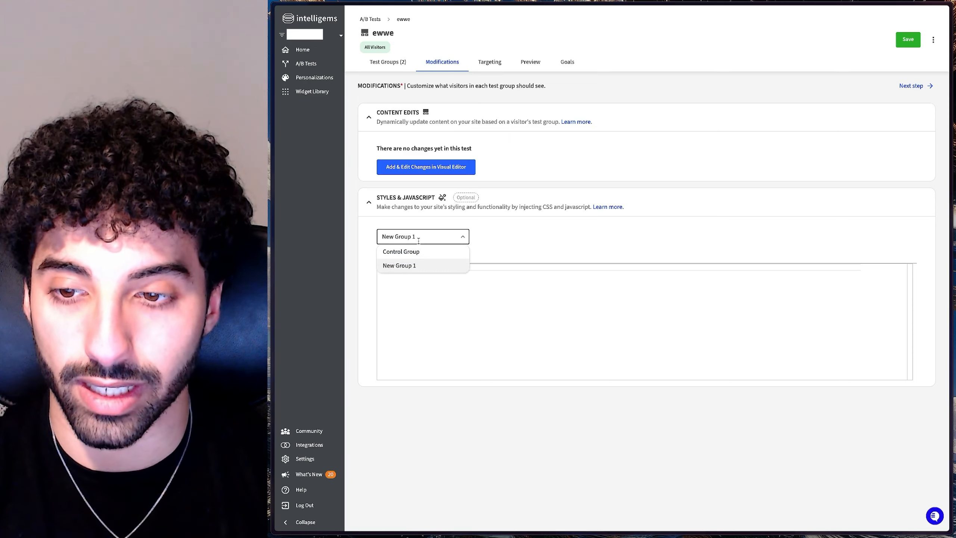
pyautogui.click(413, 254)
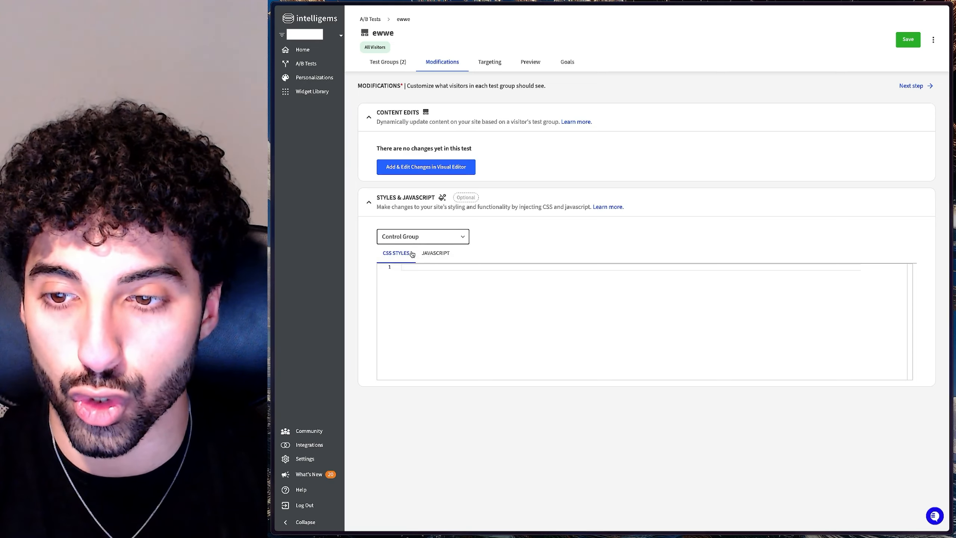
pyautogui.click(433, 256)
pyautogui.click(406, 256)
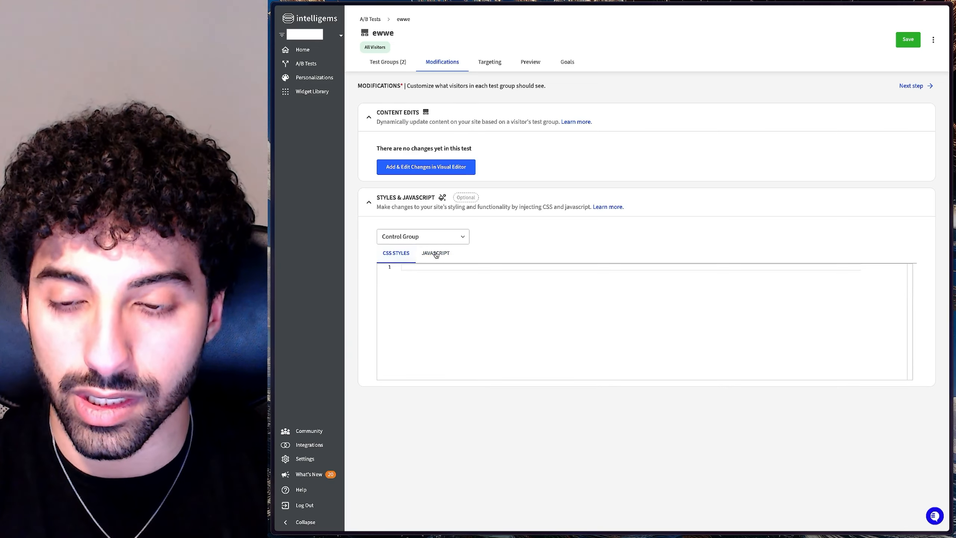
pyautogui.click(435, 254)
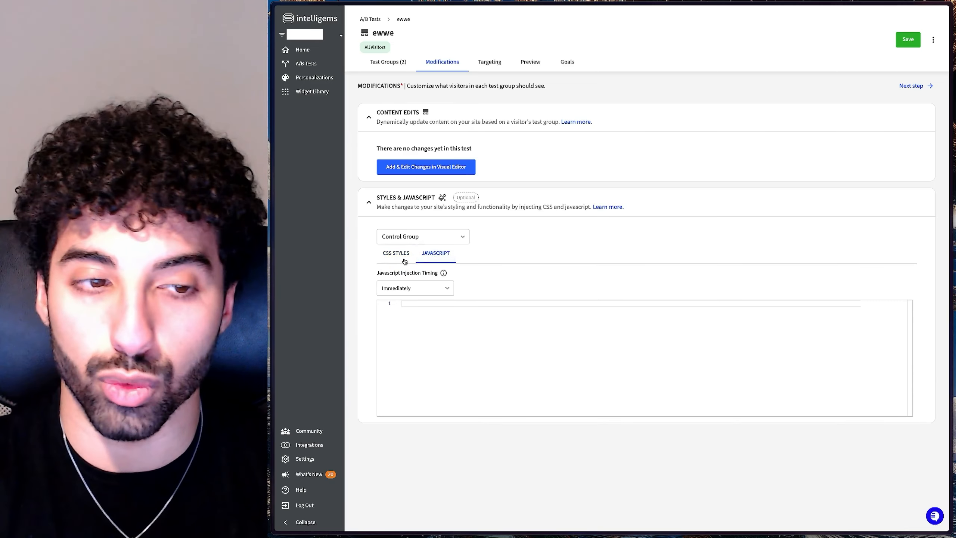
# Compare the custom code editors of New Group 1 and the control group, leaving New Group 1's CSS styles open.
pyautogui.click(418, 241)
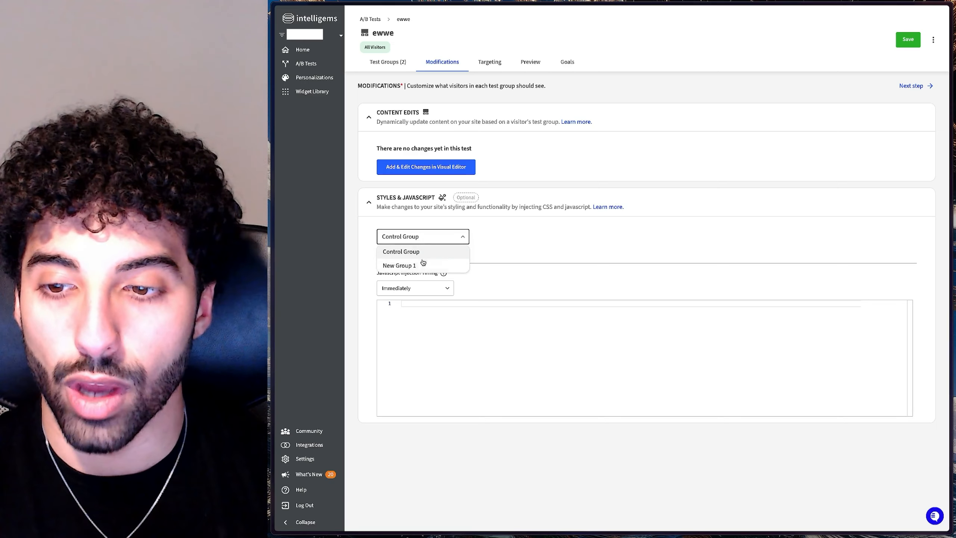
pyautogui.click(421, 267)
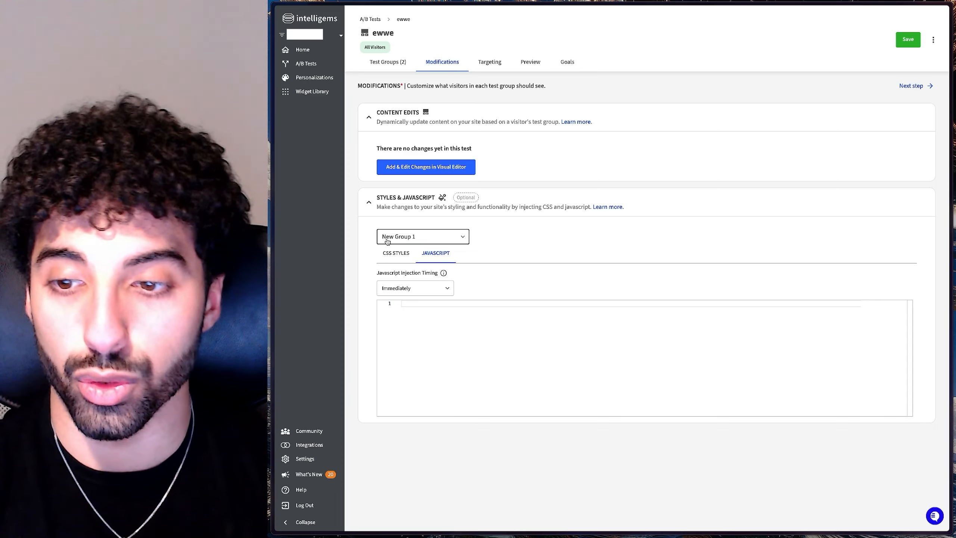
pyautogui.click(410, 258)
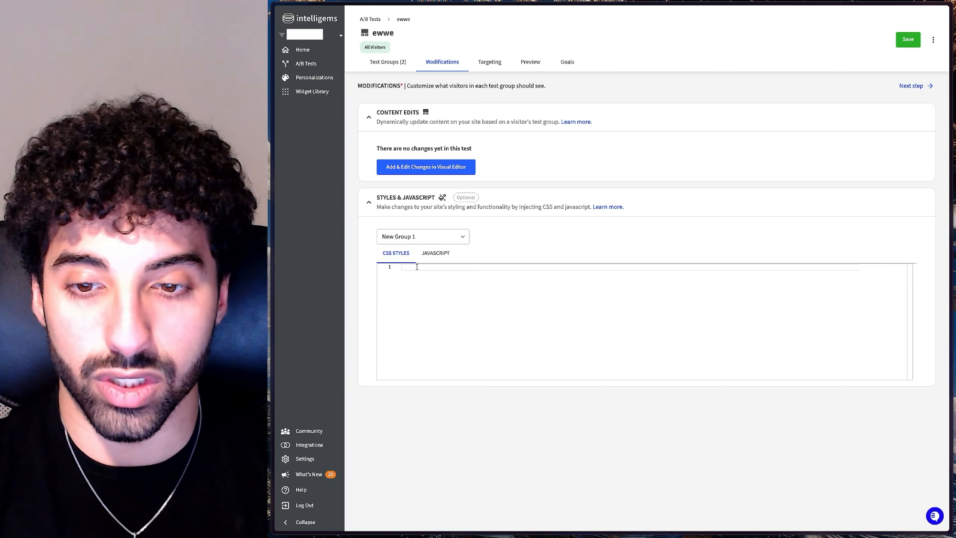
pyautogui.click(429, 236)
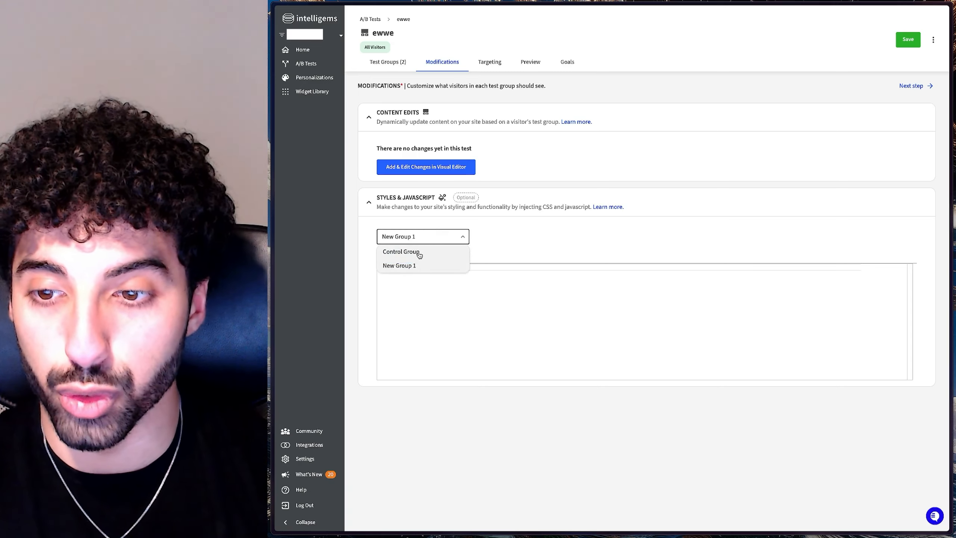
pyautogui.click(401, 250)
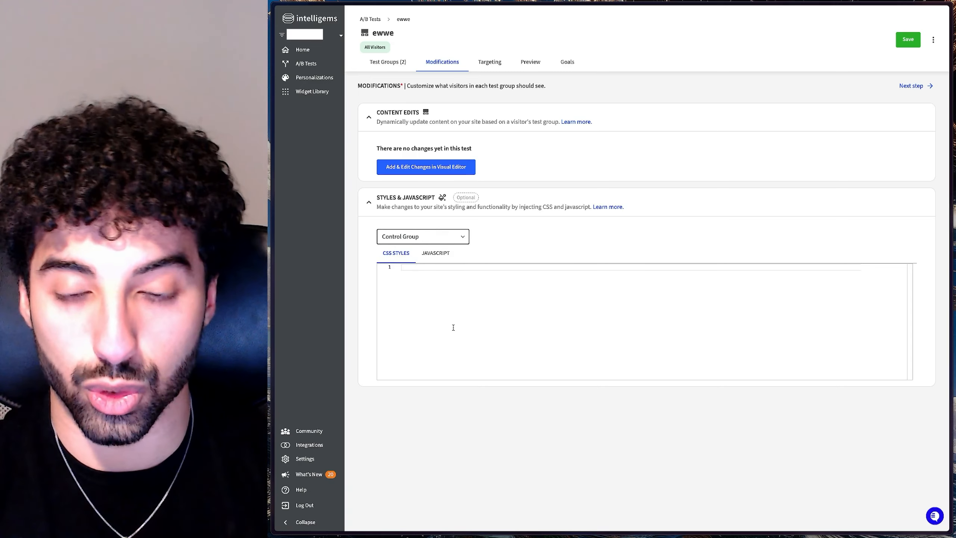
pyautogui.click(464, 236)
pyautogui.click(415, 263)
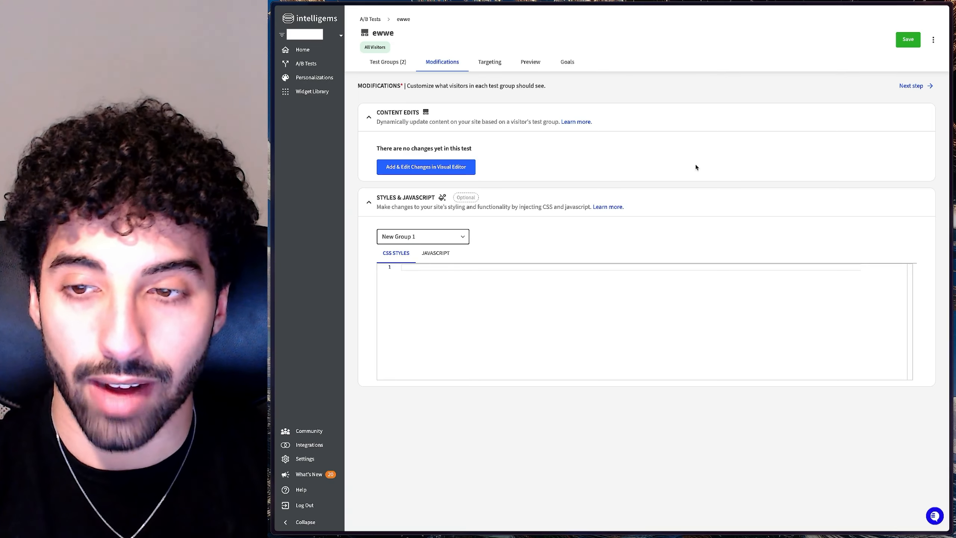
# Look through the onsite edits test's targeting, preview and goals settings.
pyautogui.click(912, 86)
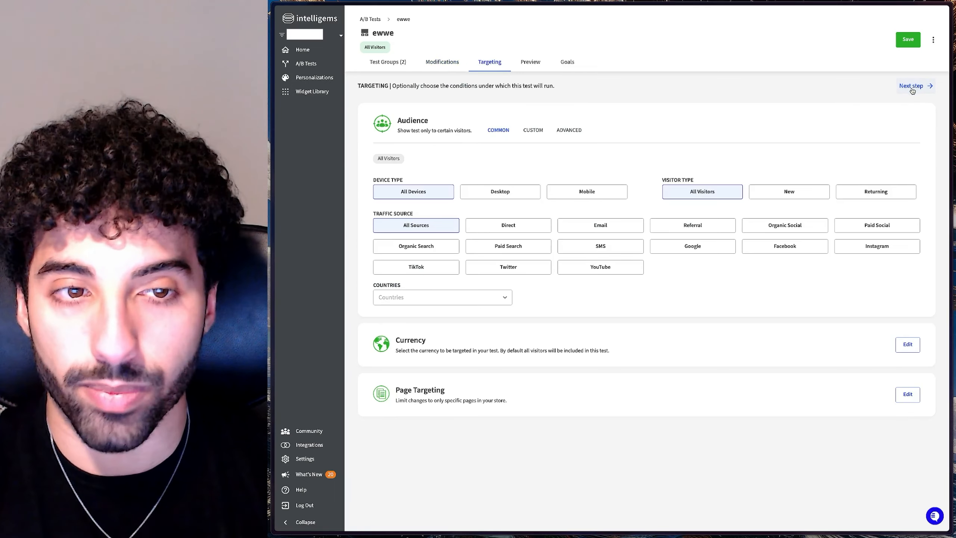
pyautogui.click(534, 63)
pyautogui.click(558, 69)
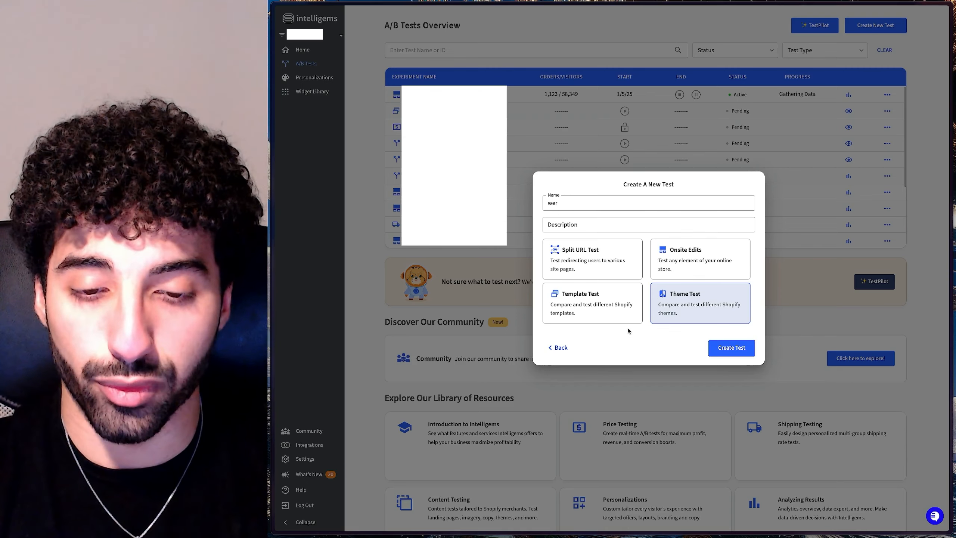
# Create the "wer" content test with the Theme Test type and open its modifications.
pyautogui.click(737, 346)
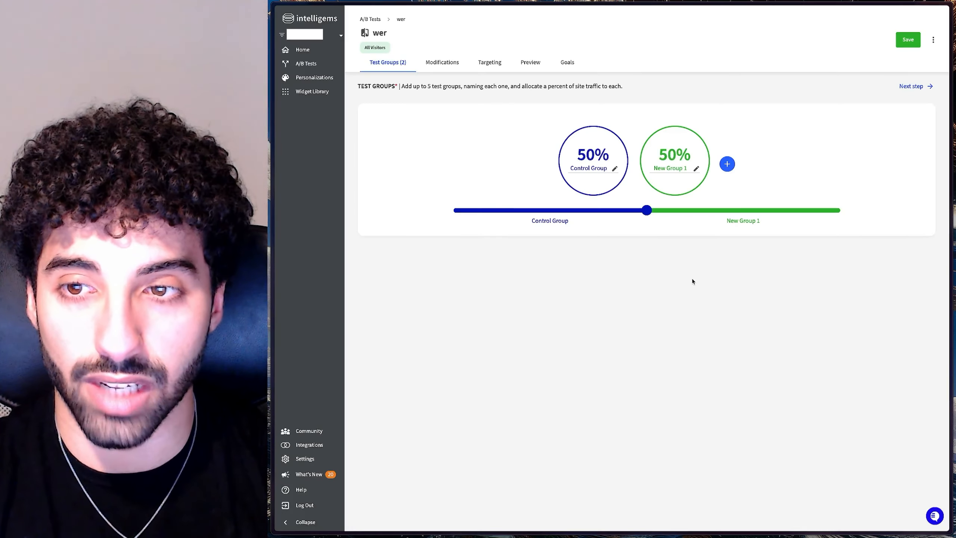
pyautogui.click(913, 88)
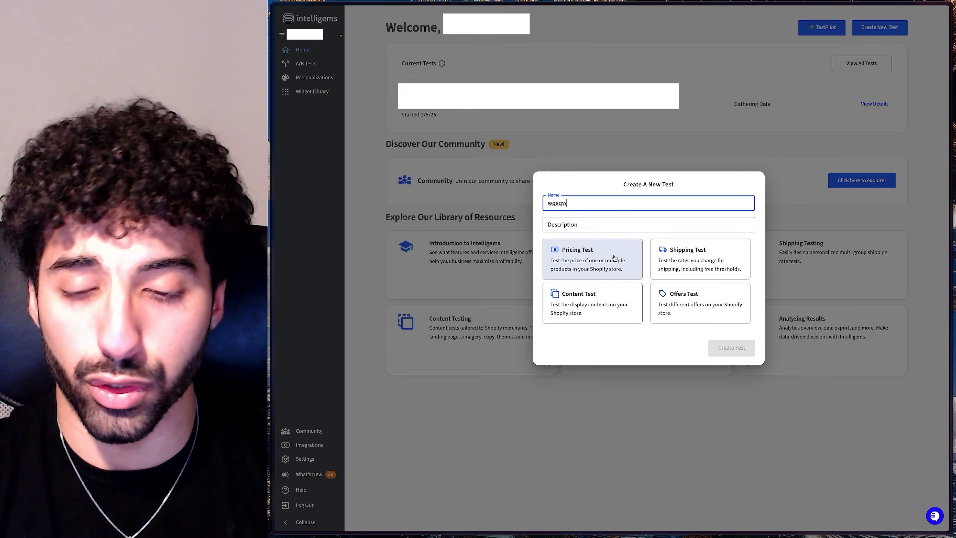
# Create the "wqeqw" test with the Pricing Test type and open its modifications.
pyautogui.click(614, 258)
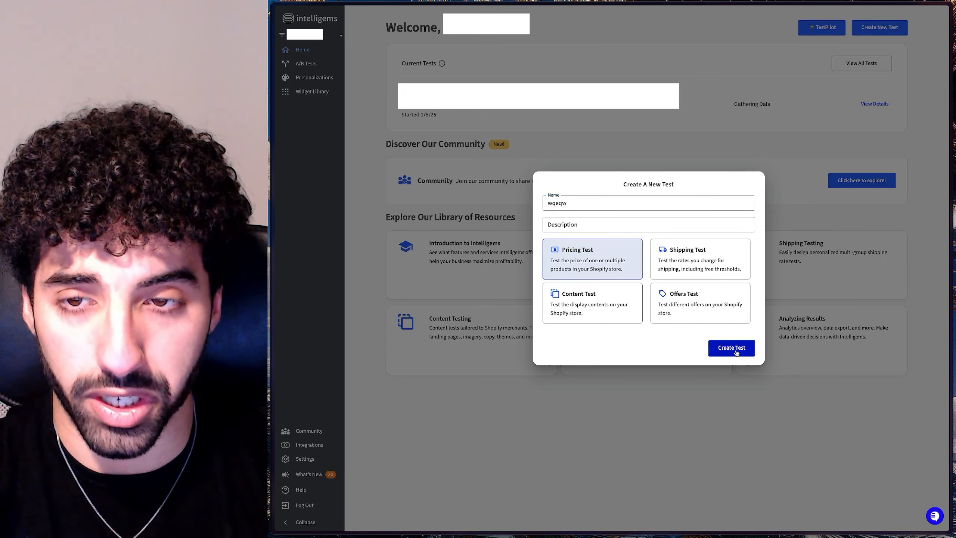
pyautogui.click(736, 352)
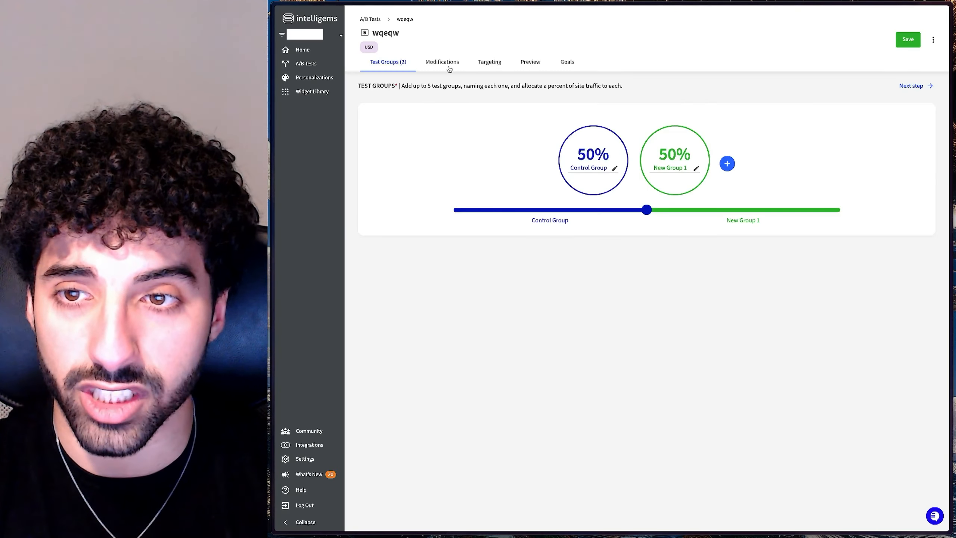
pyautogui.click(449, 67)
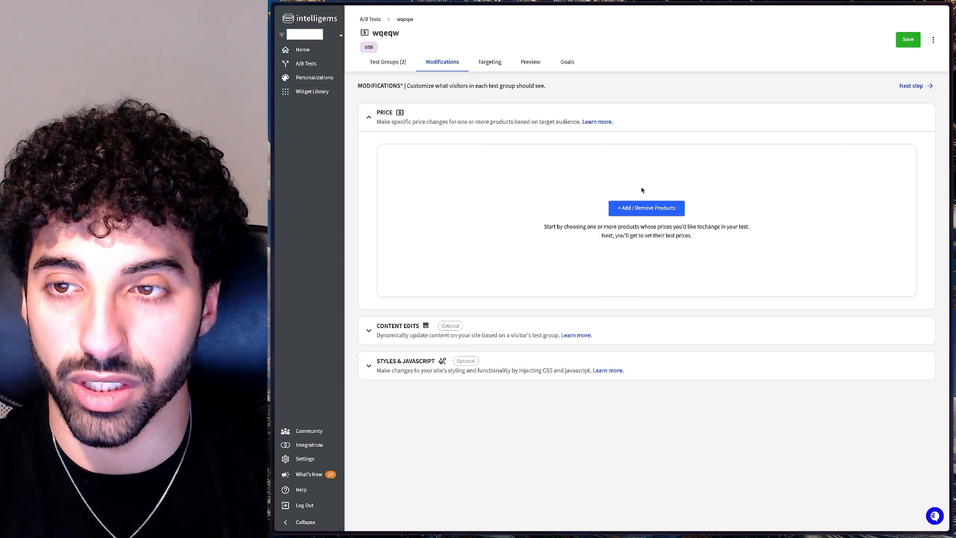
# Add the first product in the list to the pricing test.
pyautogui.click(646, 209)
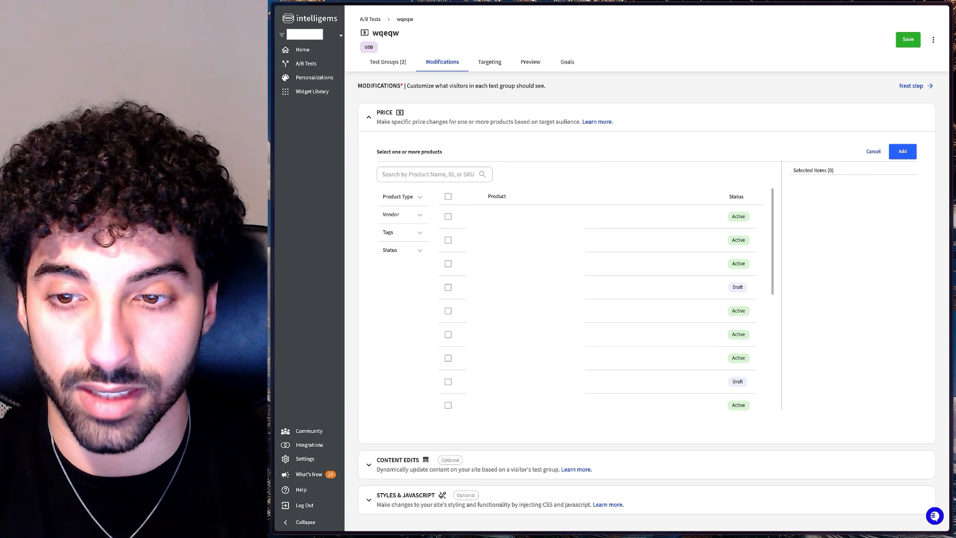
pyautogui.click(448, 217)
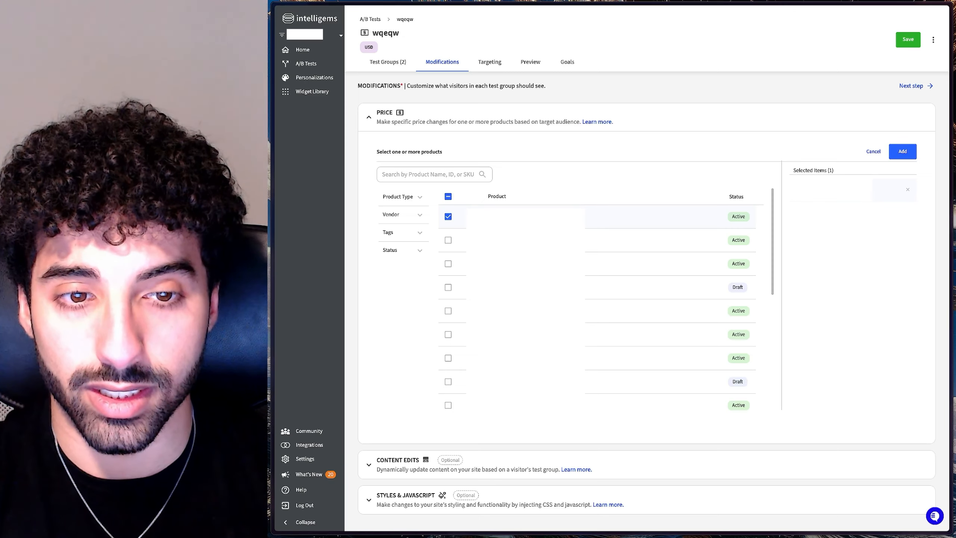
pyautogui.click(904, 151)
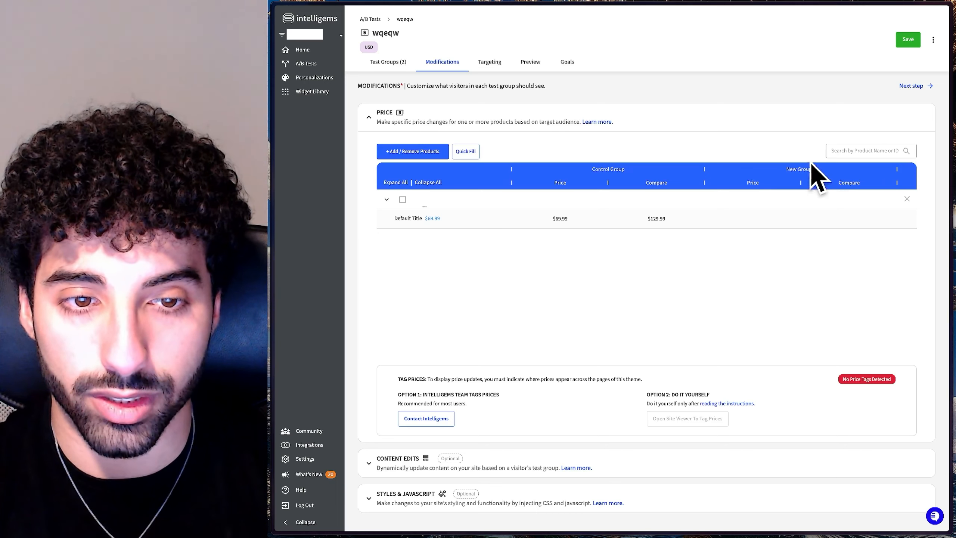
# Set the product's New Group 1 price to $74.99 and its compare price to $134.99.
pyautogui.click(750, 220)
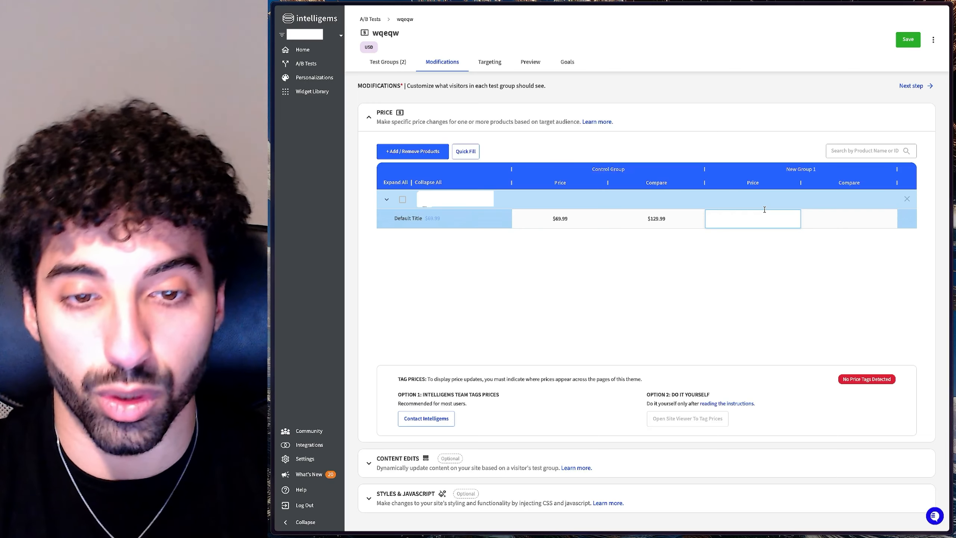
pyautogui.write('4.99')
pyautogui.press('Return')
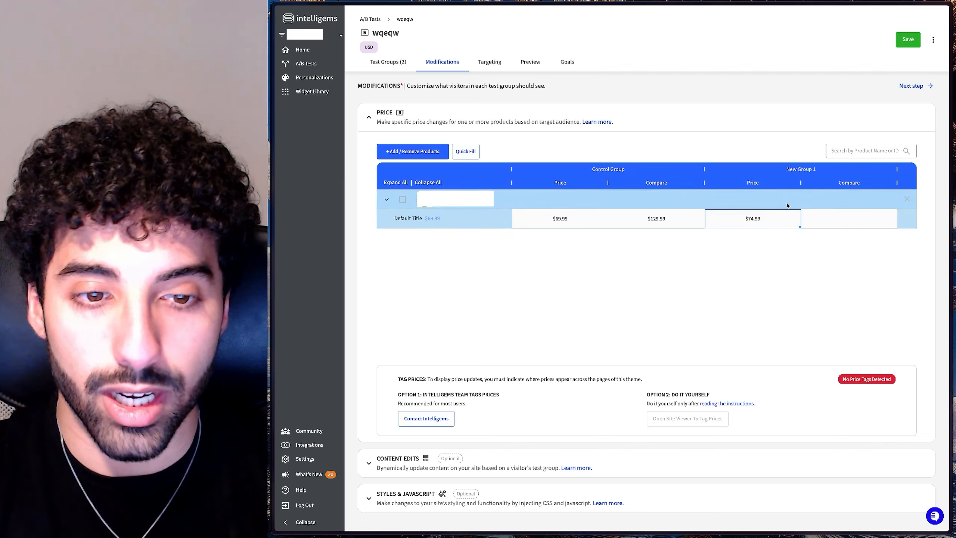
pyautogui.click(820, 221)
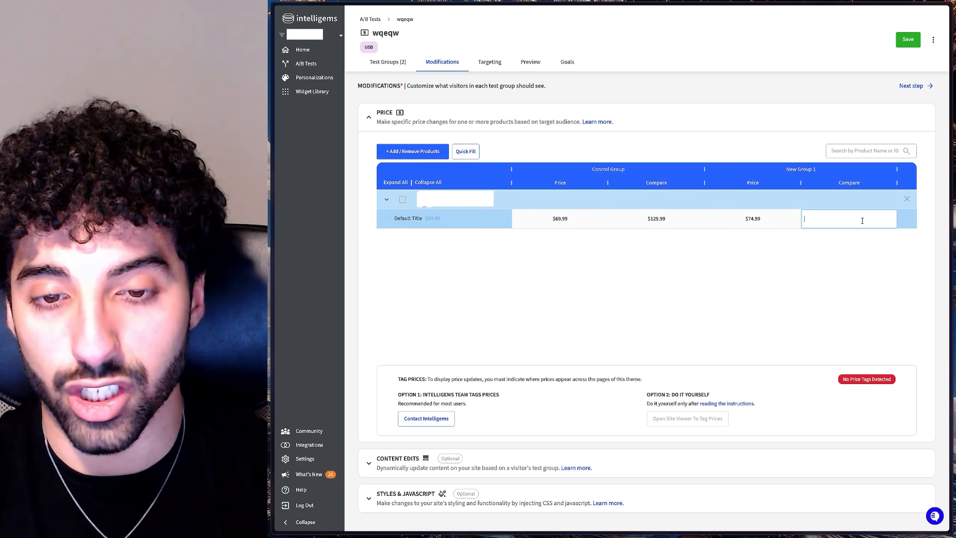
pyautogui.write('134')
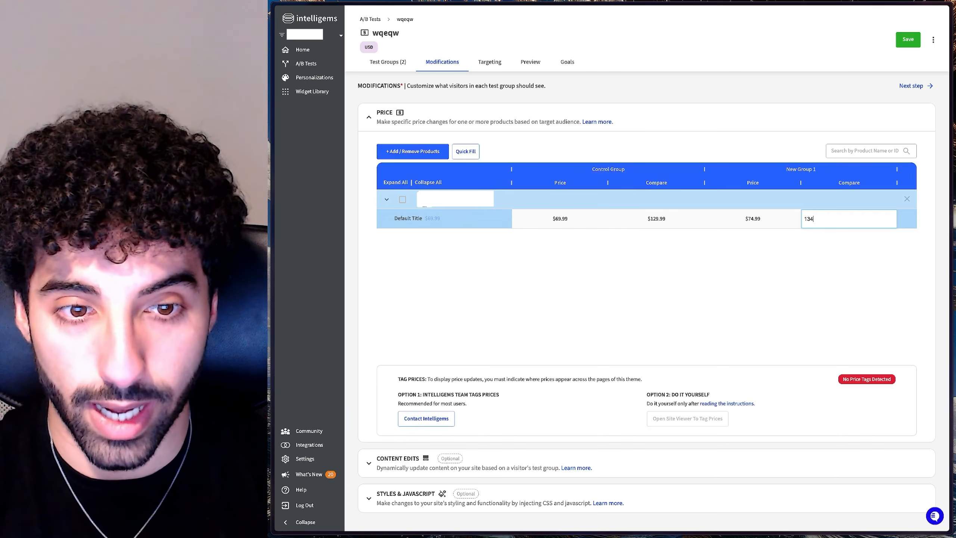
pyautogui.write('.99')
pyautogui.click(873, 265)
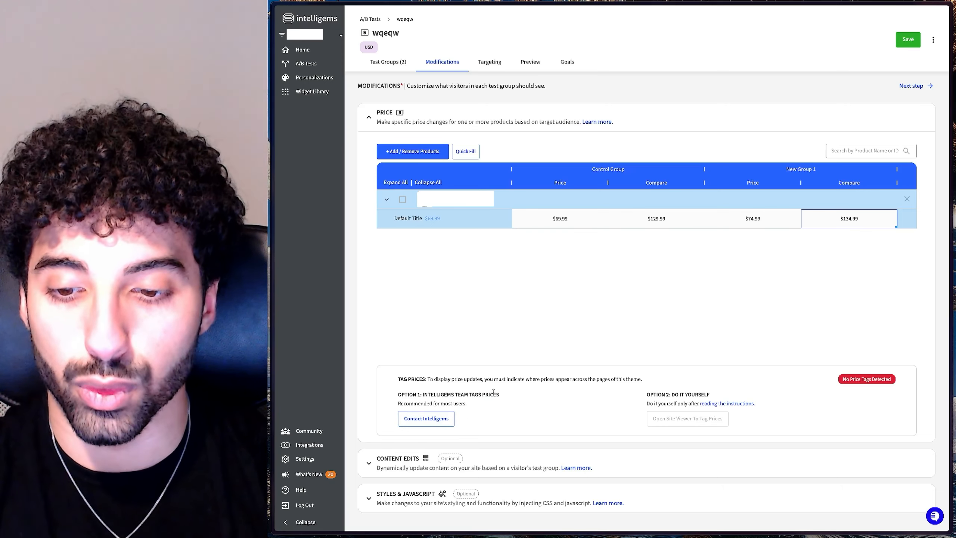
# Review the pricing test's price tagging options and its optional content edits and Styles & JavaScript sections.
pyautogui.moveTo(499, 394); pyautogui.dragTo(478, 396)
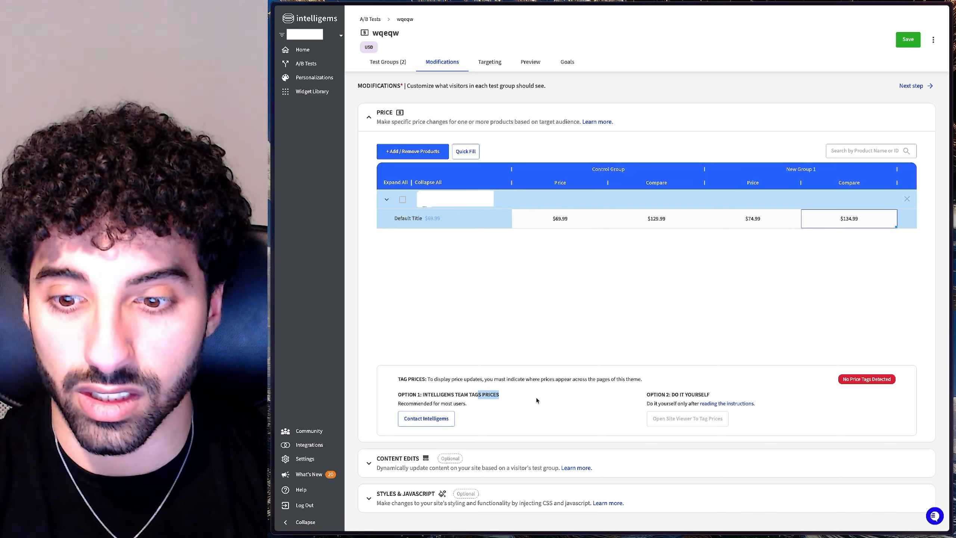
pyautogui.click(535, 394)
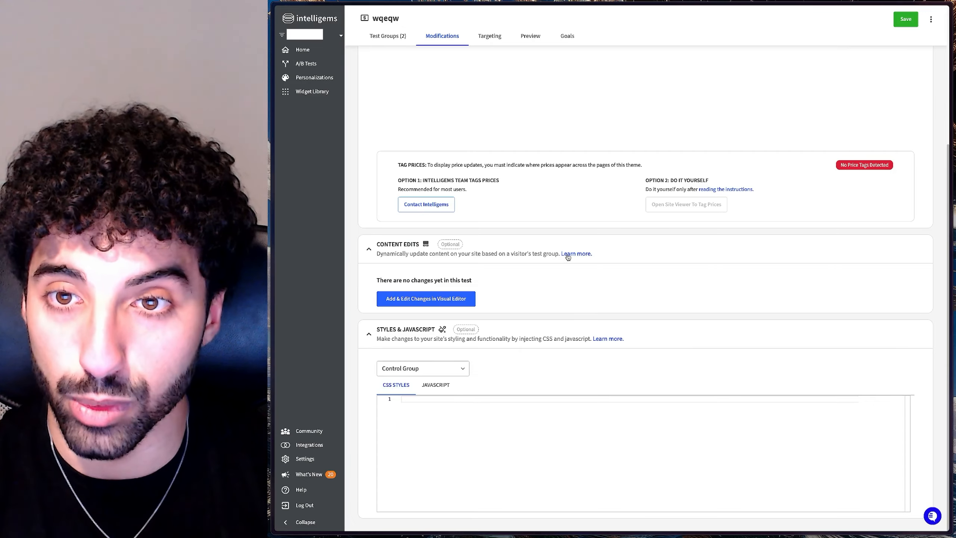
pyautogui.scroll(5, 576, 348)
pyautogui.scroll(2, 575, 350)
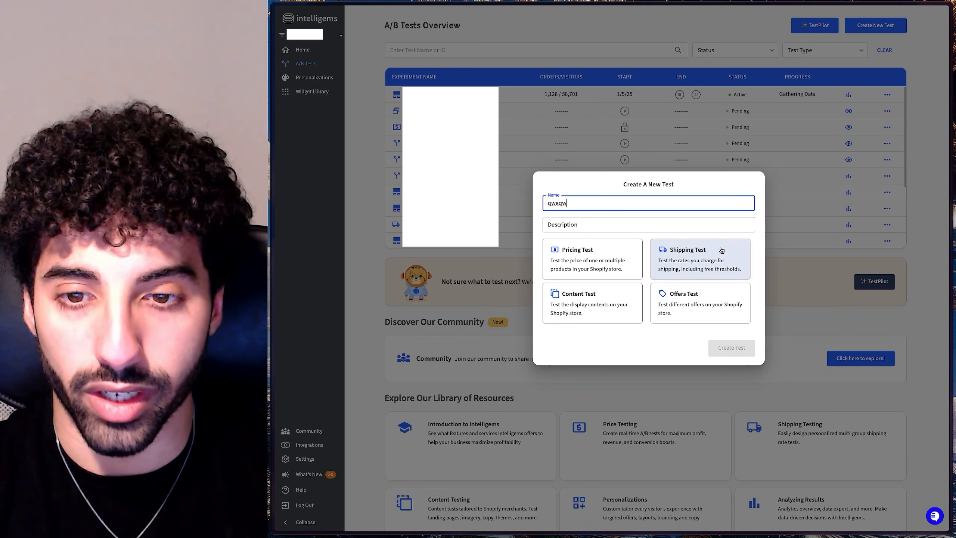
# Create the "qweqw" test with the Shipping Test type and open its modifications.
pyautogui.click(695, 252)
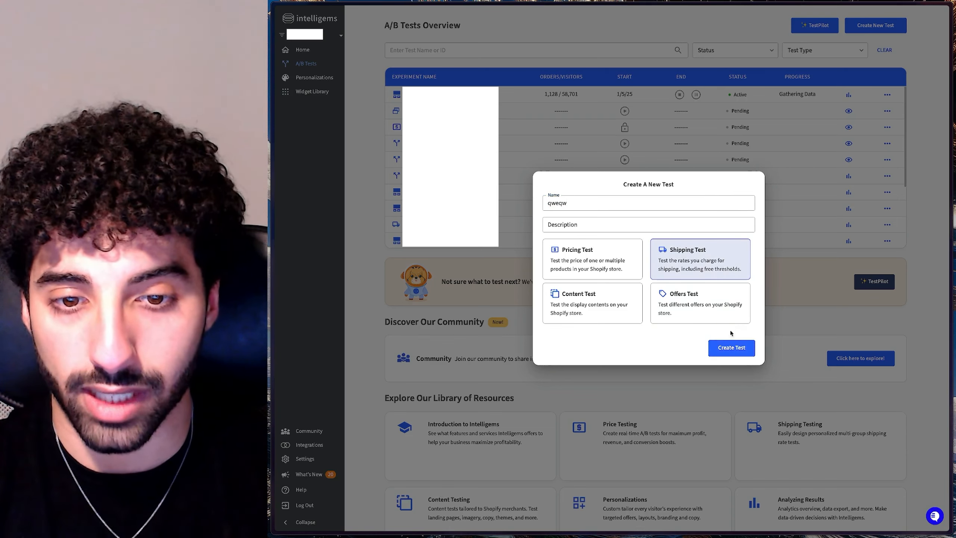
pyautogui.click(731, 346)
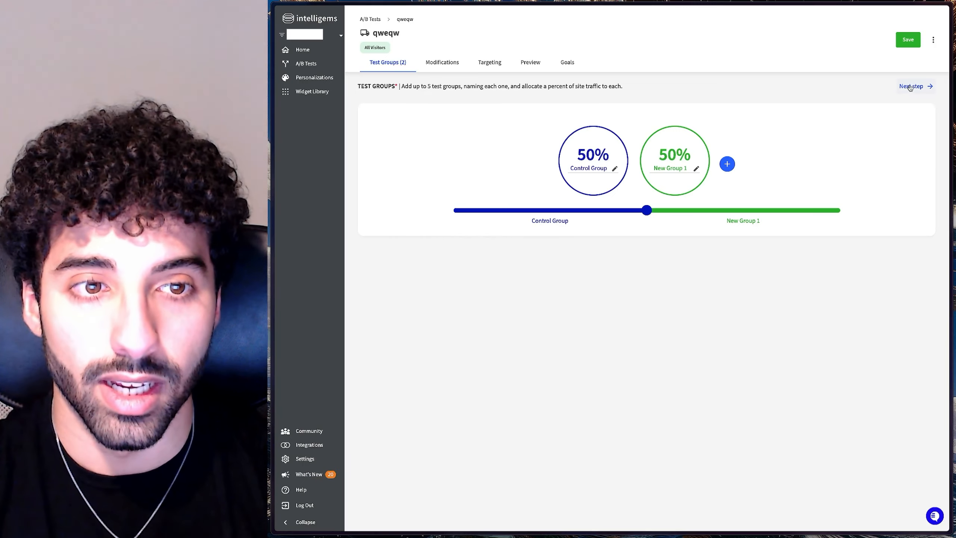
pyautogui.click(910, 86)
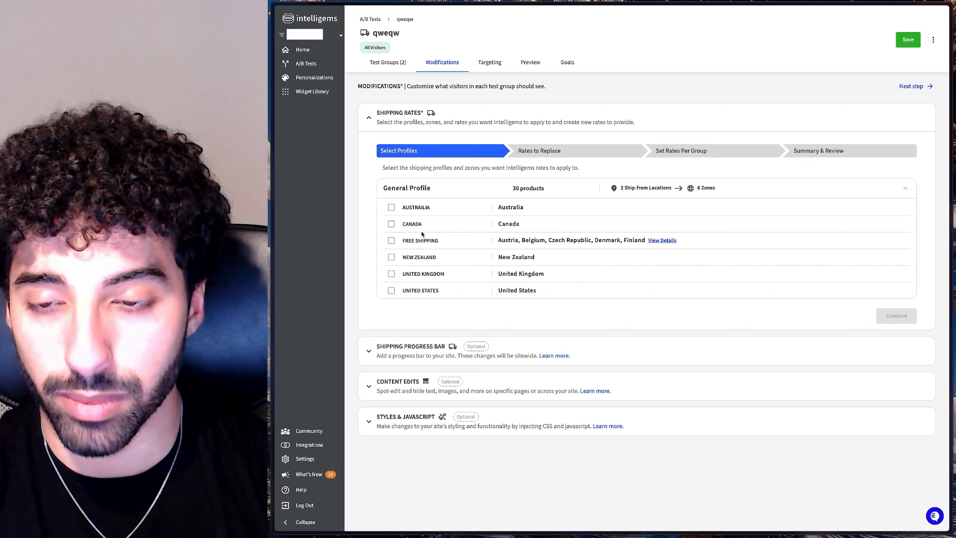
# Apply the shipping test to the Australia zone and mark its $0.00–$159.99 Insured Express Shipping rate as the rate to test.
pyautogui.click(391, 207)
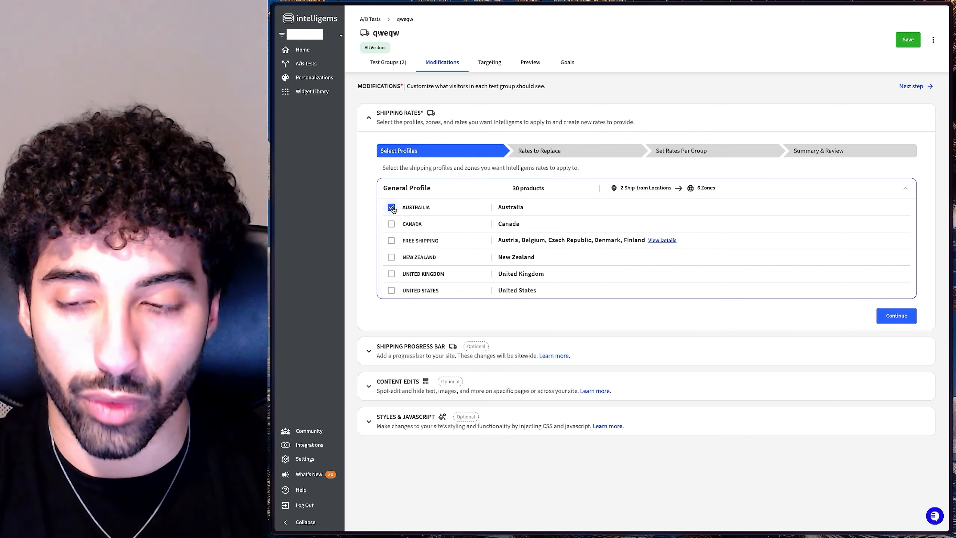
pyautogui.click(897, 316)
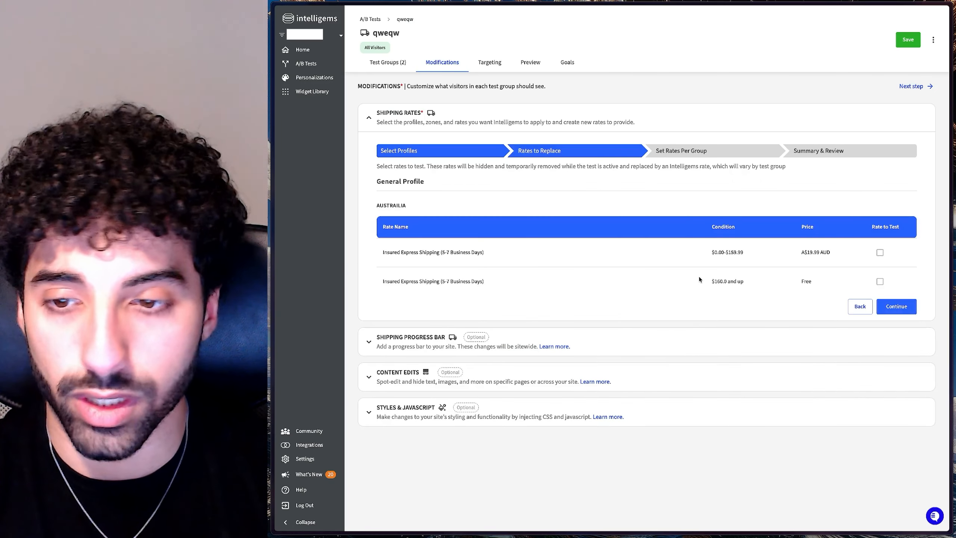
pyautogui.click(883, 254)
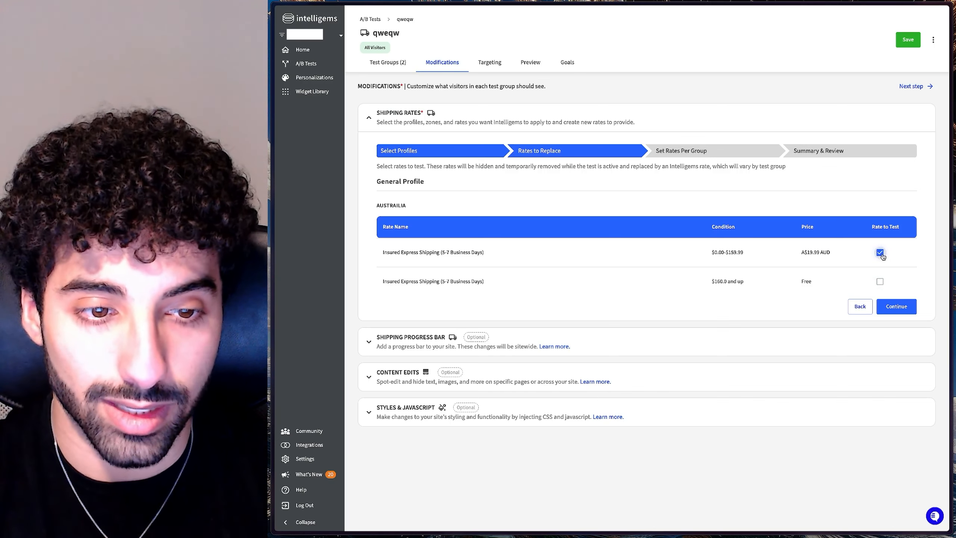
pyautogui.click(883, 281)
pyautogui.click(880, 254)
pyautogui.click(880, 281)
pyautogui.click(879, 253)
pyautogui.click(880, 254)
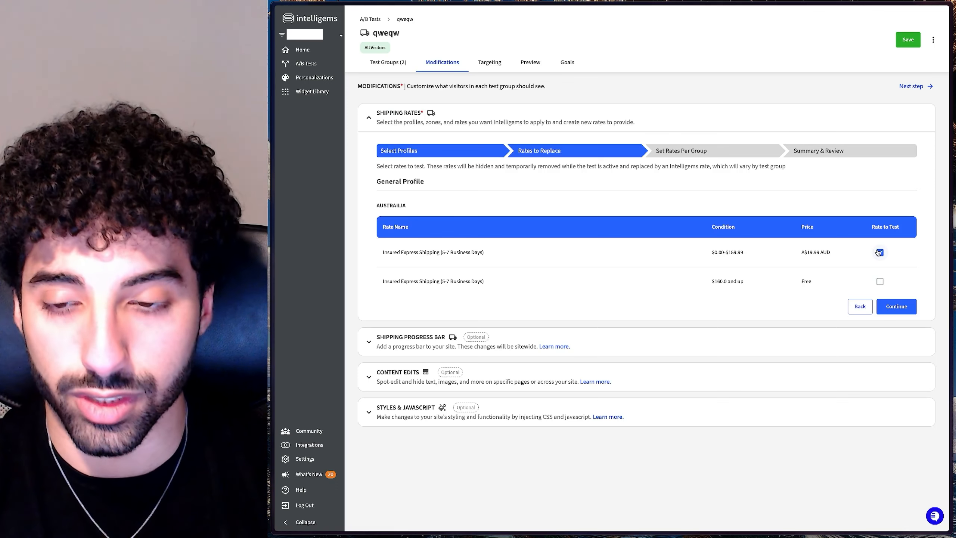
pyautogui.click(879, 254)
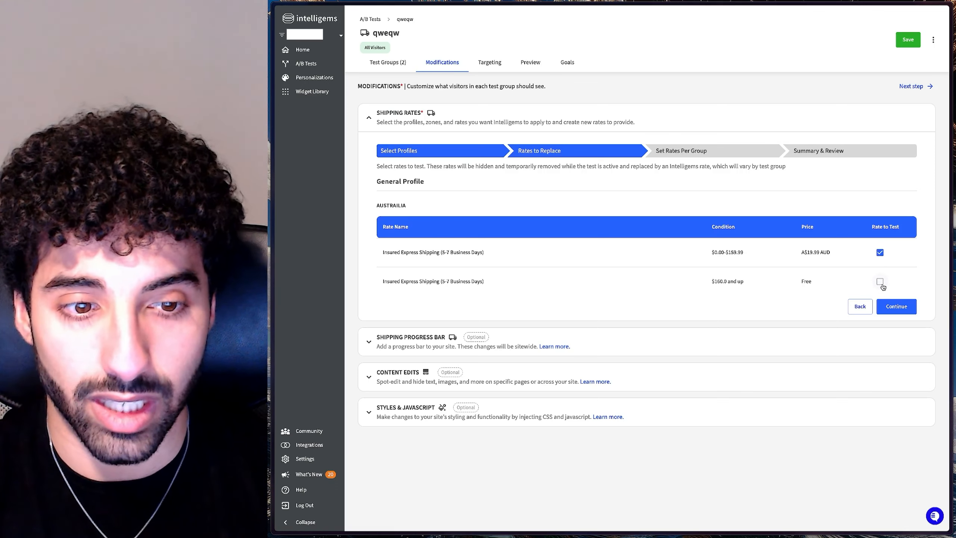
pyautogui.click(881, 283)
pyautogui.click(880, 254)
pyautogui.click(880, 282)
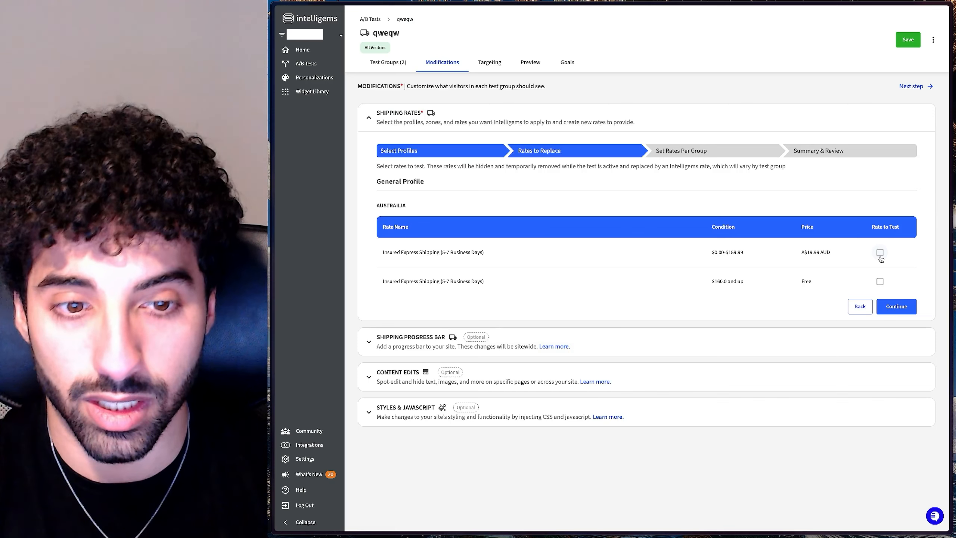
pyautogui.click(881, 256)
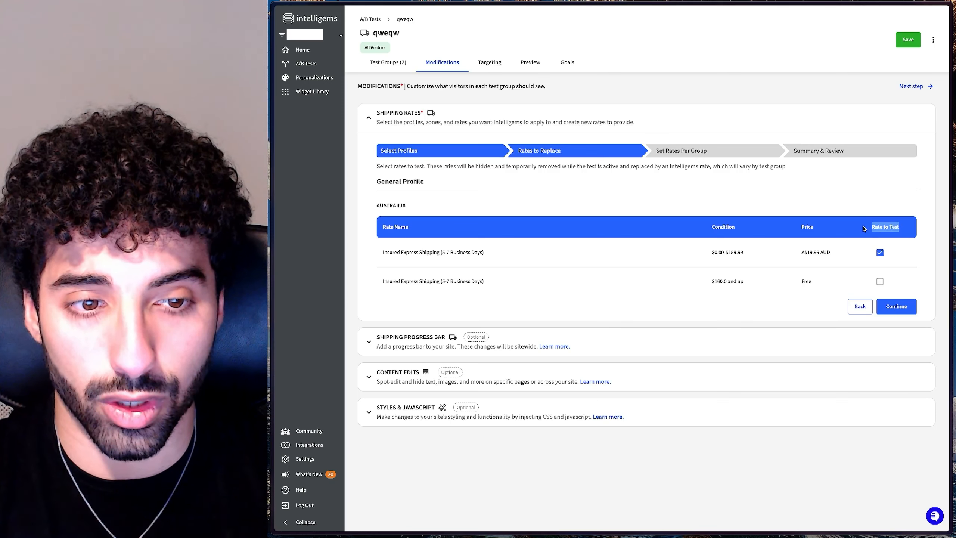
# Proceed to setting rates per group and show the rate types available for the Control Group.
pyautogui.click(899, 306)
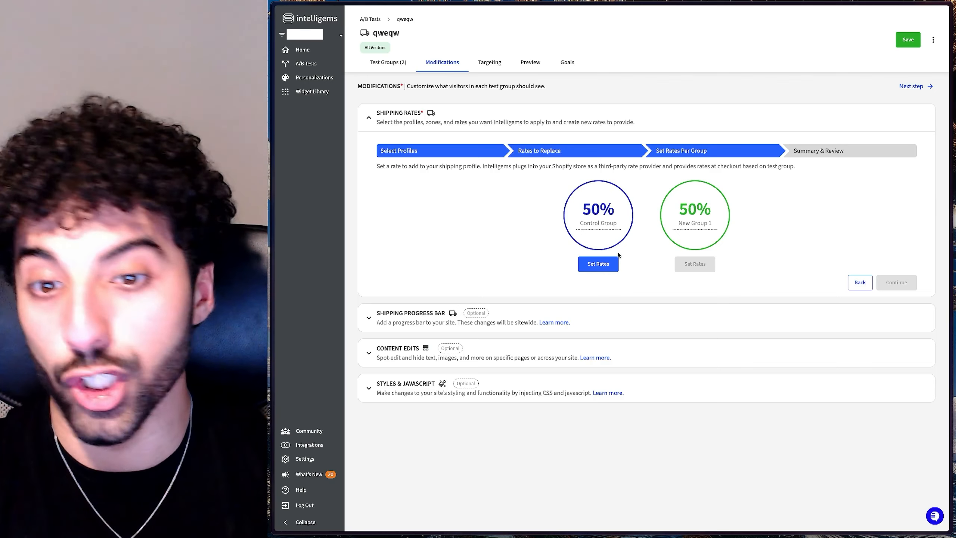
pyautogui.click(609, 270)
pyautogui.click(604, 289)
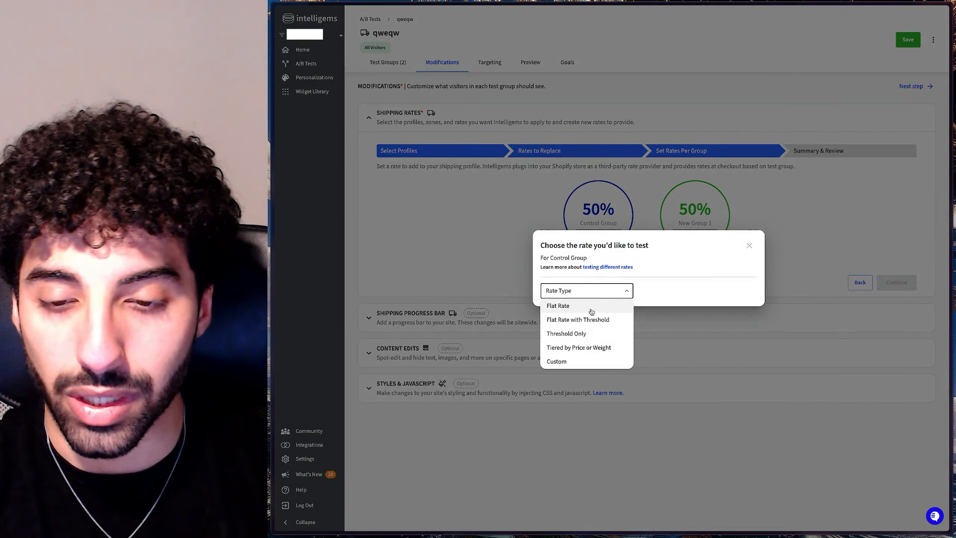
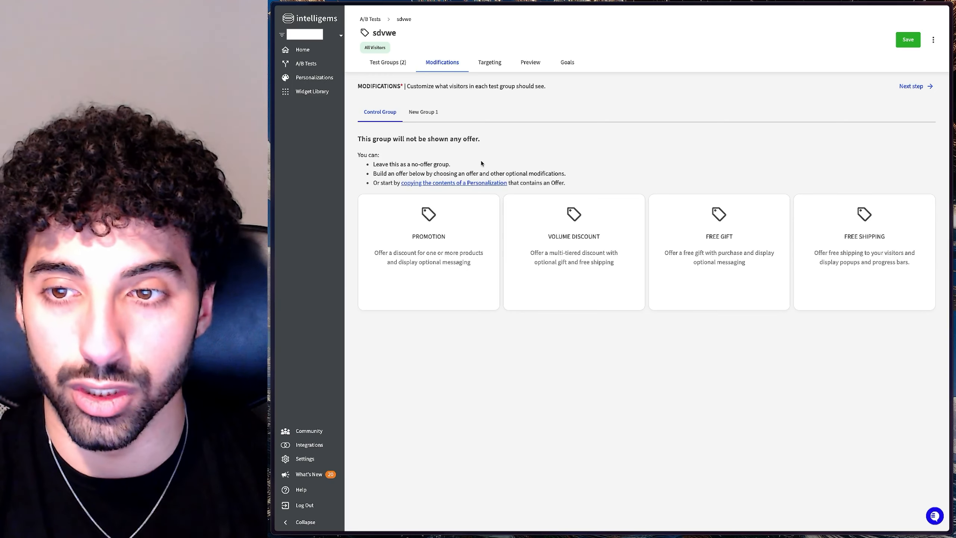
# Add a Free Gift offer to New Group 1 of the "sdvwe" test and disable No Minimum Requirement.
pyautogui.click(430, 115)
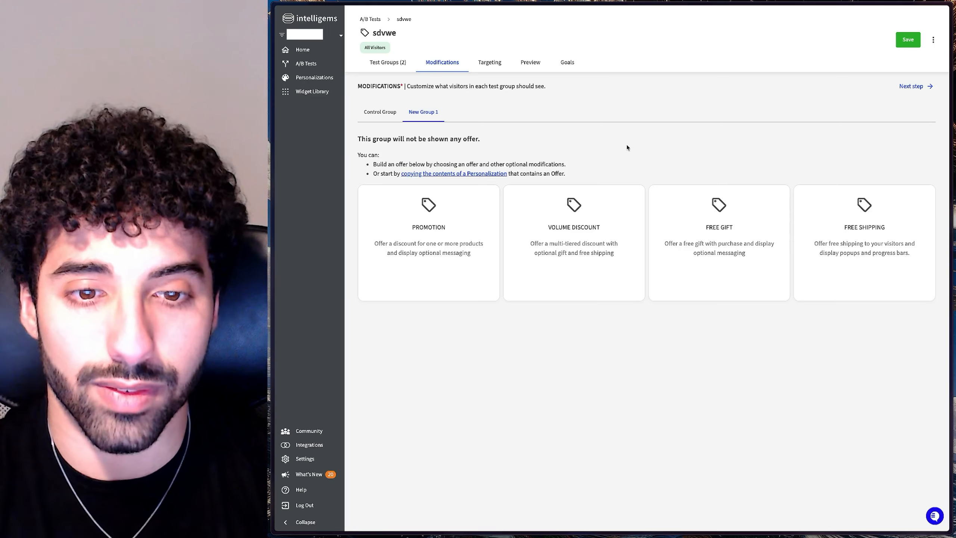
pyautogui.click(733, 231)
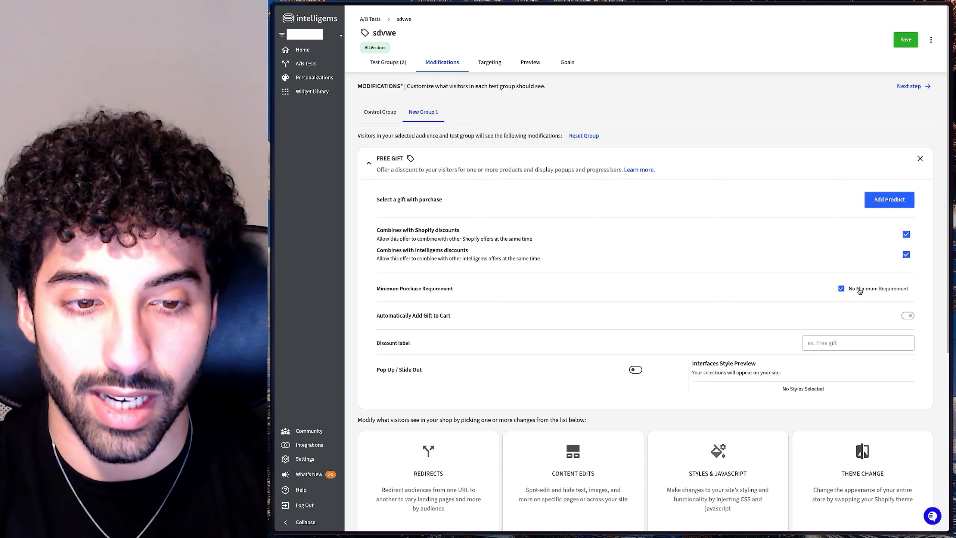
pyautogui.click(859, 289)
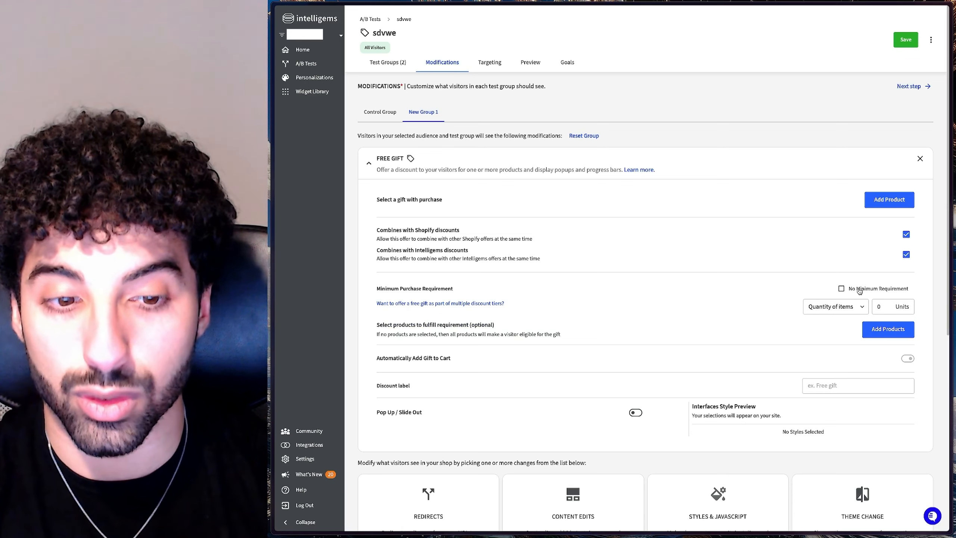
# Review the minimum purchase types, the remaining Free Gift settings and the additional modifications offered for New Group 1.
pyautogui.click(852, 303)
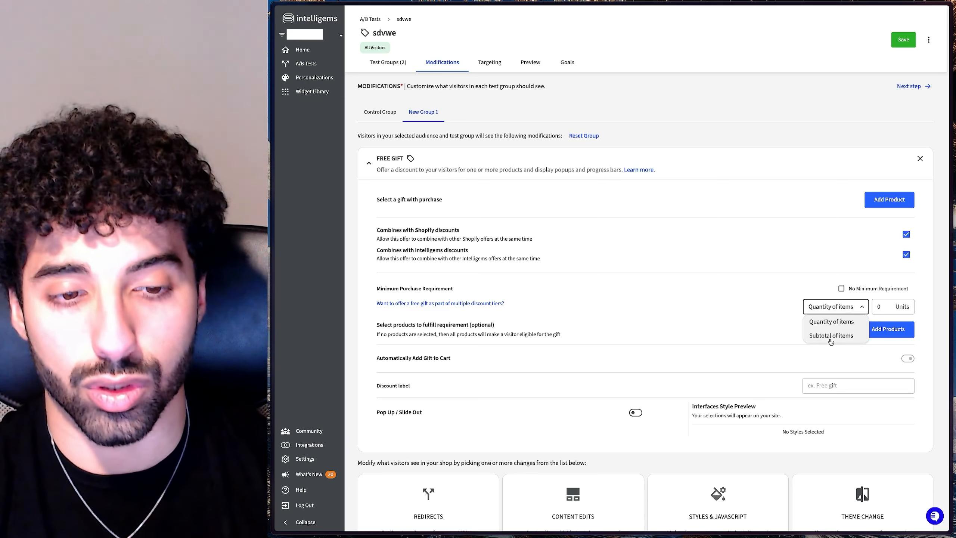
pyautogui.click(722, 309)
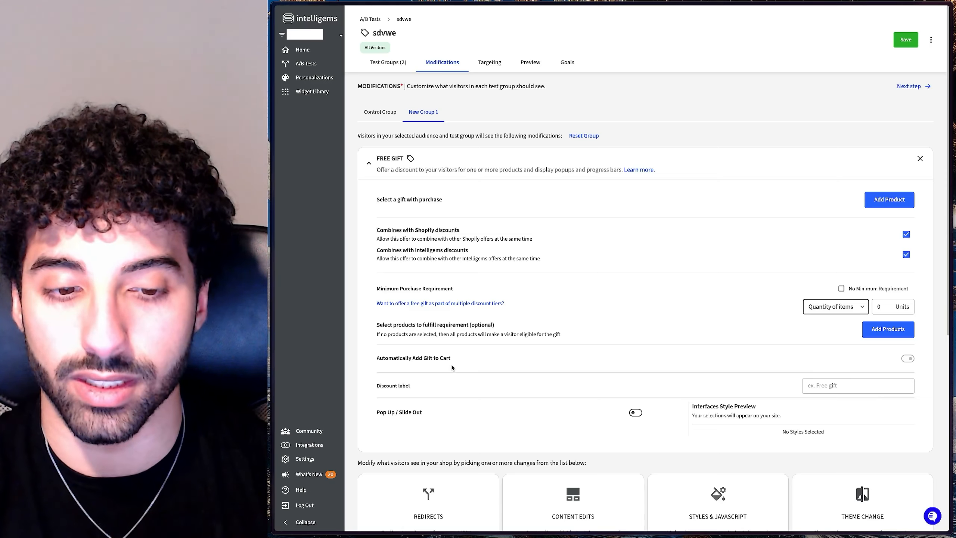
pyautogui.scroll(-3, 463, 420)
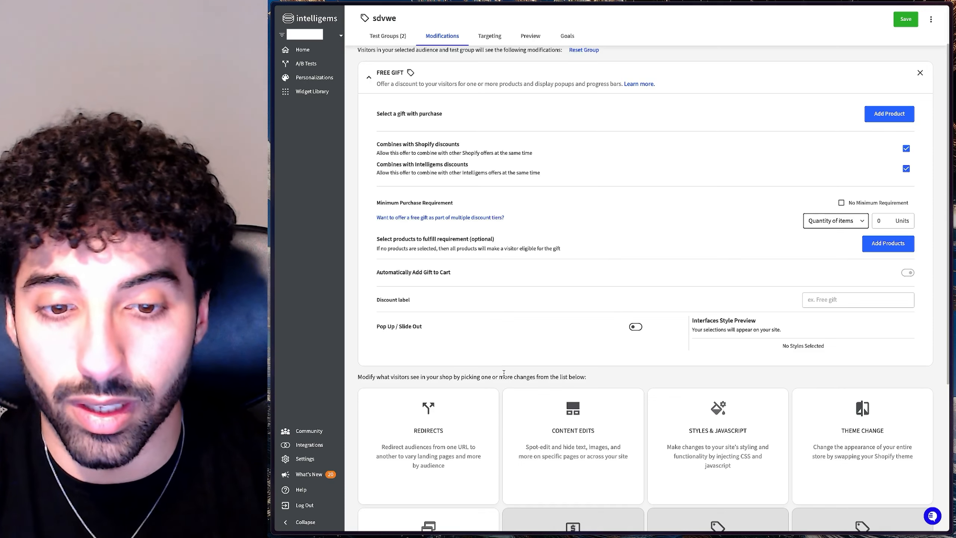
pyautogui.scroll(-6, 504, 372)
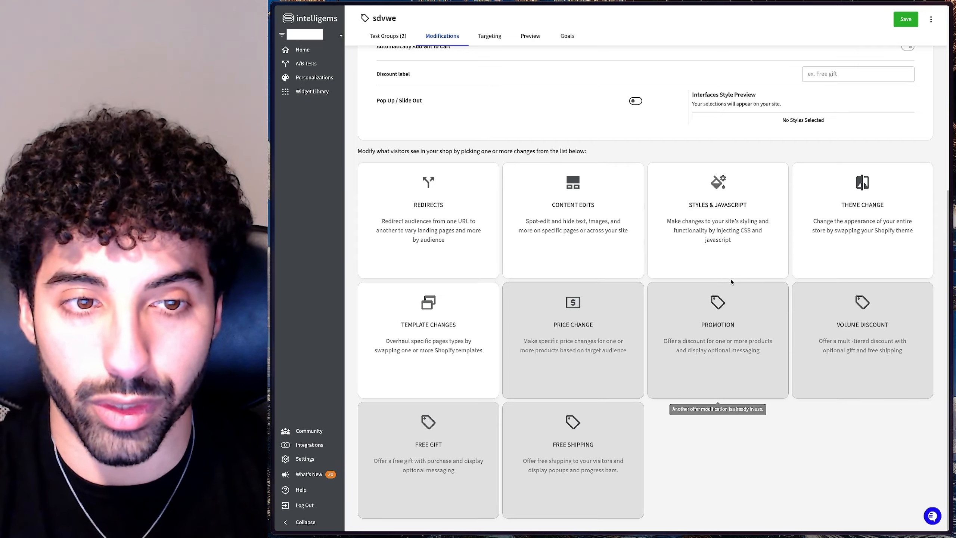
pyautogui.scroll(8, 744, 266)
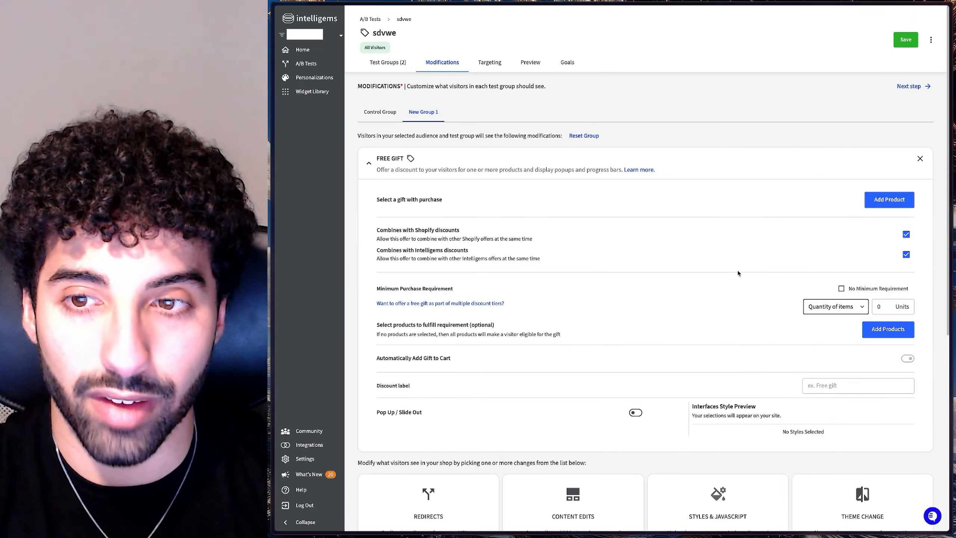
pyautogui.scroll(-4, 738, 273)
pyautogui.scroll(4, 737, 273)
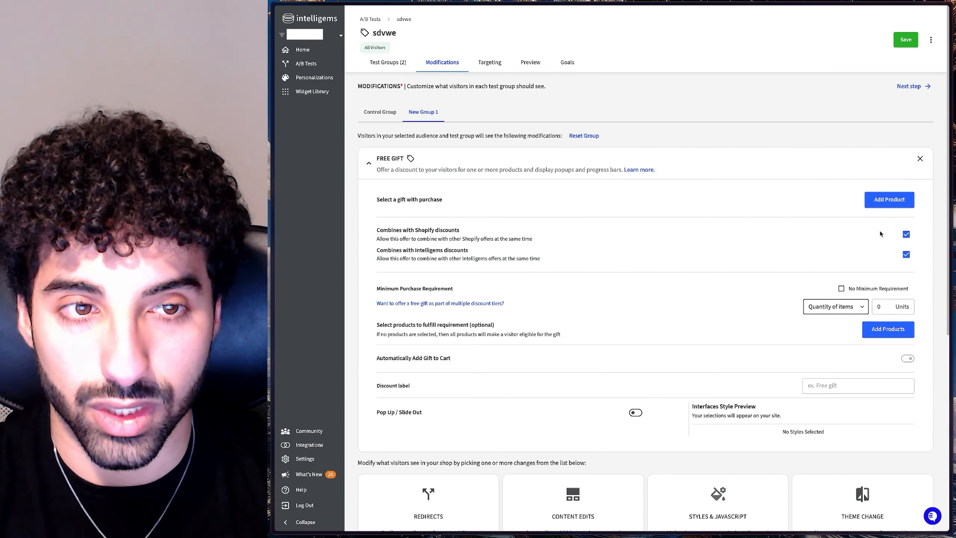
# Continue to the test's targeting conditions, try to save the test, and return to its modifications.
pyautogui.click(913, 87)
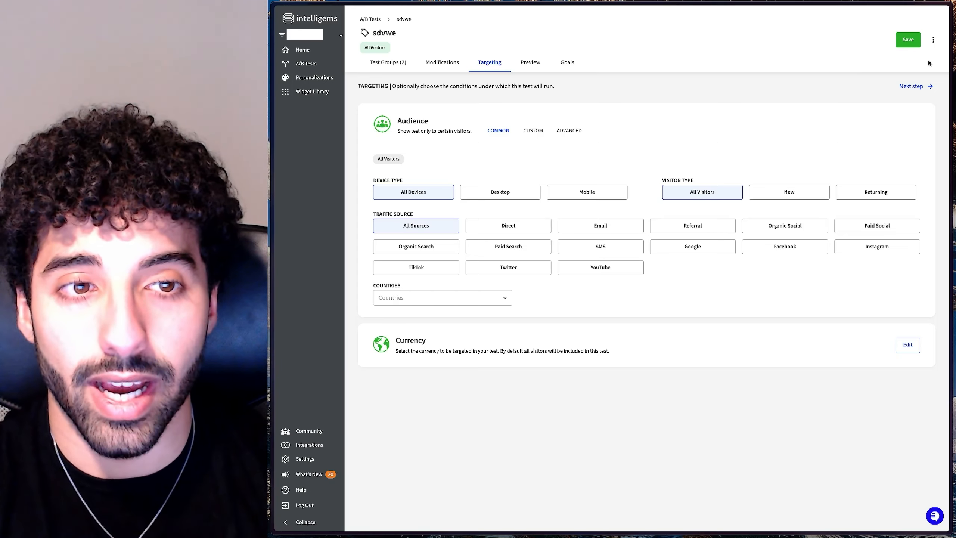
pyautogui.click(908, 40)
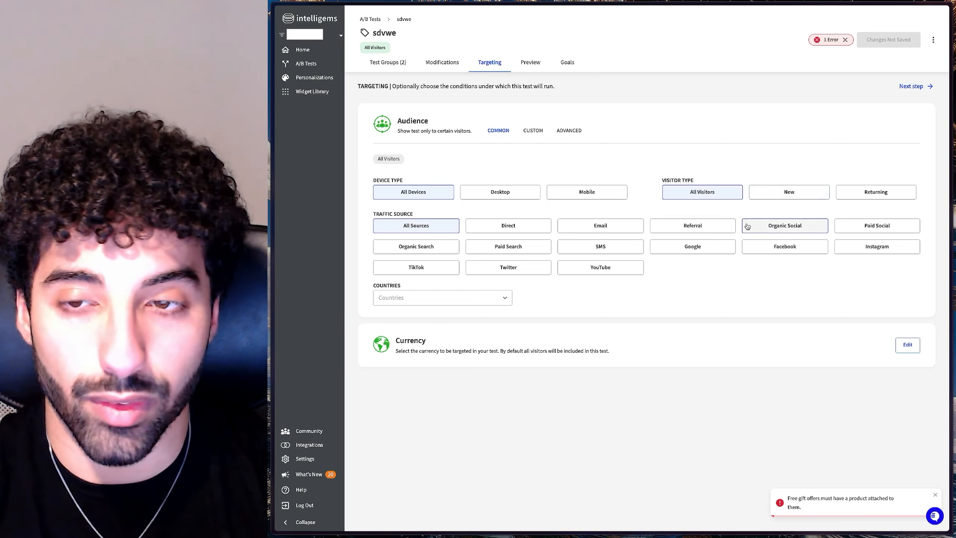
pyautogui.click(437, 68)
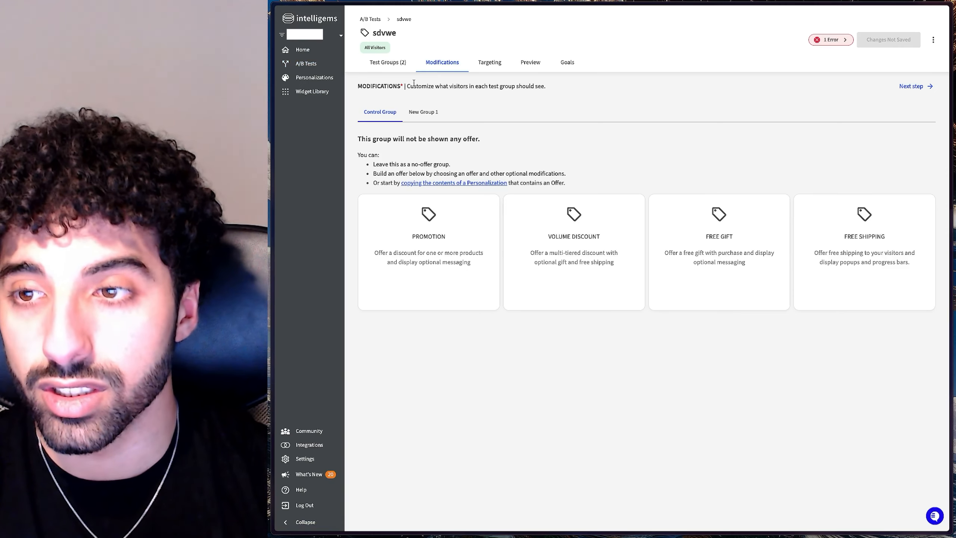
# From the list of A/B tests, open the analytics of the ended test that ran 12/4/24 to 12/10/24.
pyautogui.click(322, 66)
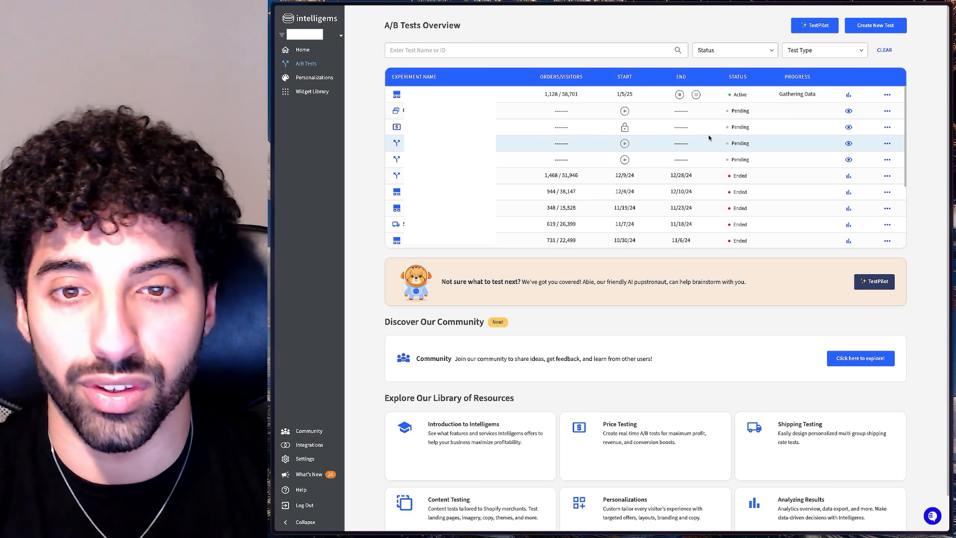
pyautogui.moveTo(741, 144)
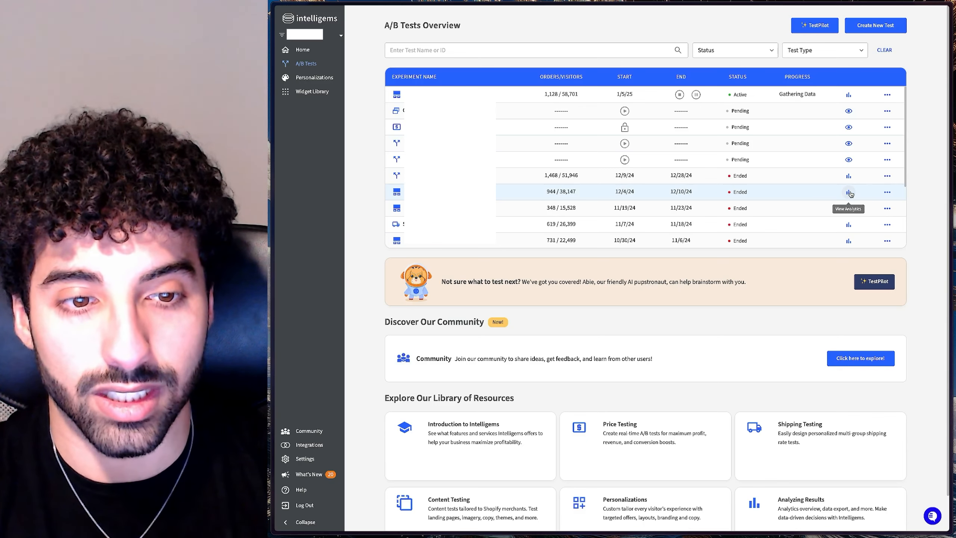
pyautogui.click(849, 192)
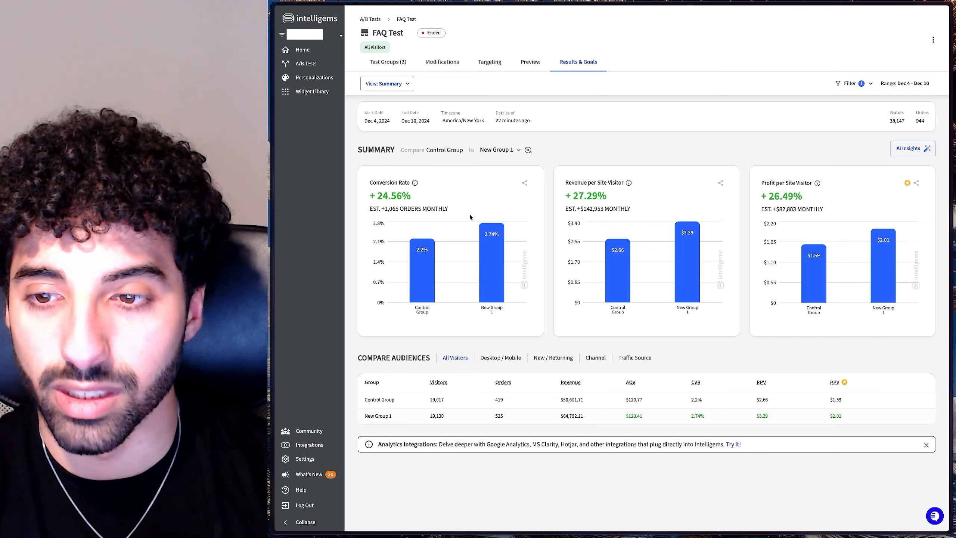
# Examine the FAQ Test's conversion rate, revenue per site visitor and profit per site visitor for Control Group versus New Group 1.
pyautogui.moveTo(463, 223)
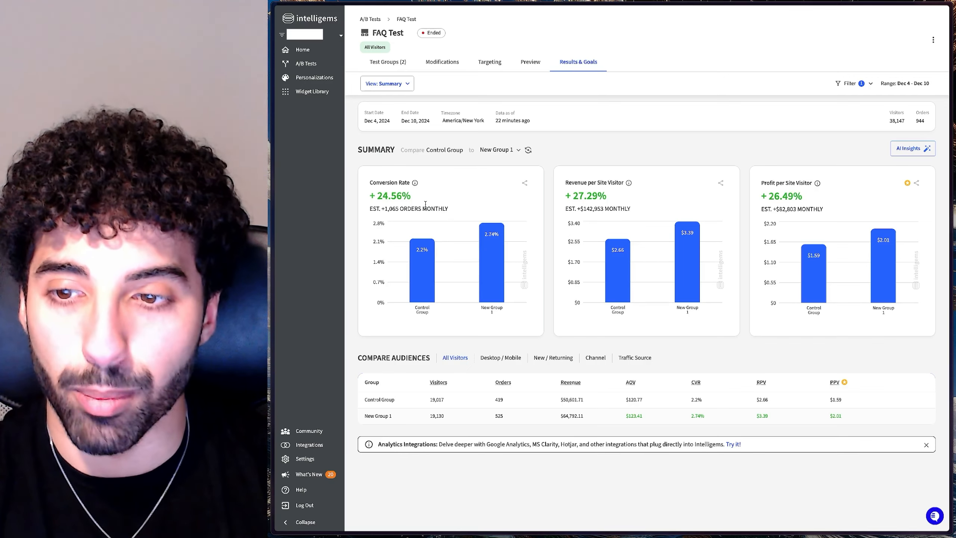
pyautogui.moveTo(377, 196); pyautogui.dragTo(407, 197)
pyautogui.click(403, 210)
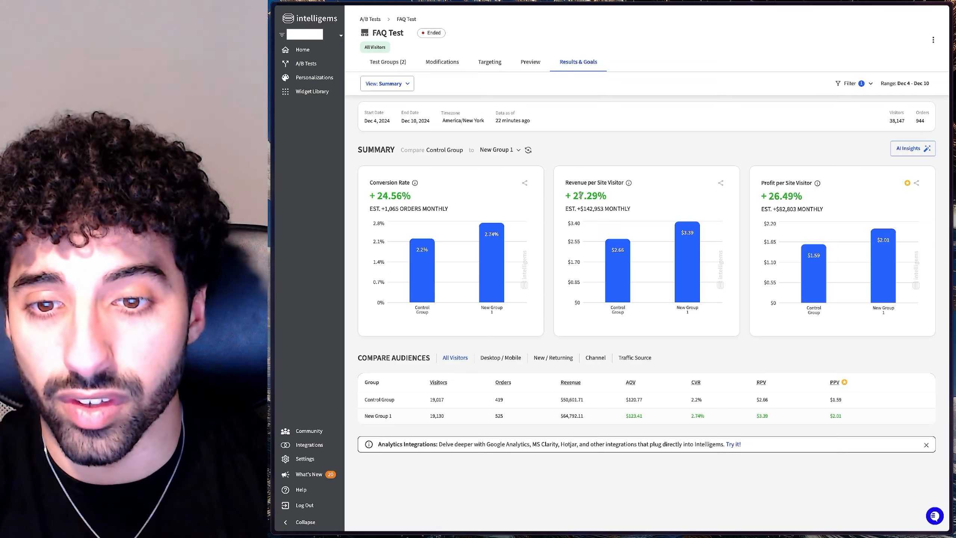
pyautogui.moveTo(573, 195); pyautogui.dragTo(605, 209)
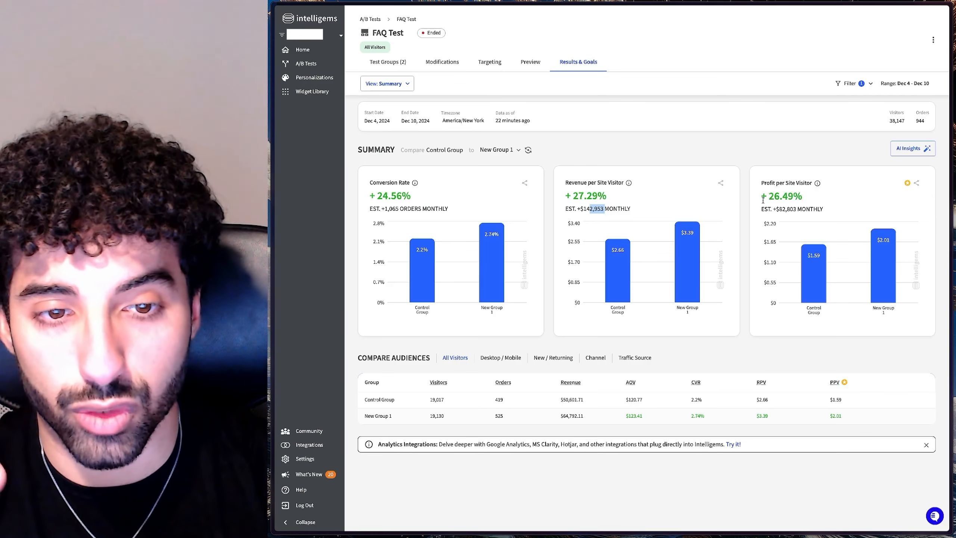
pyautogui.click(787, 182)
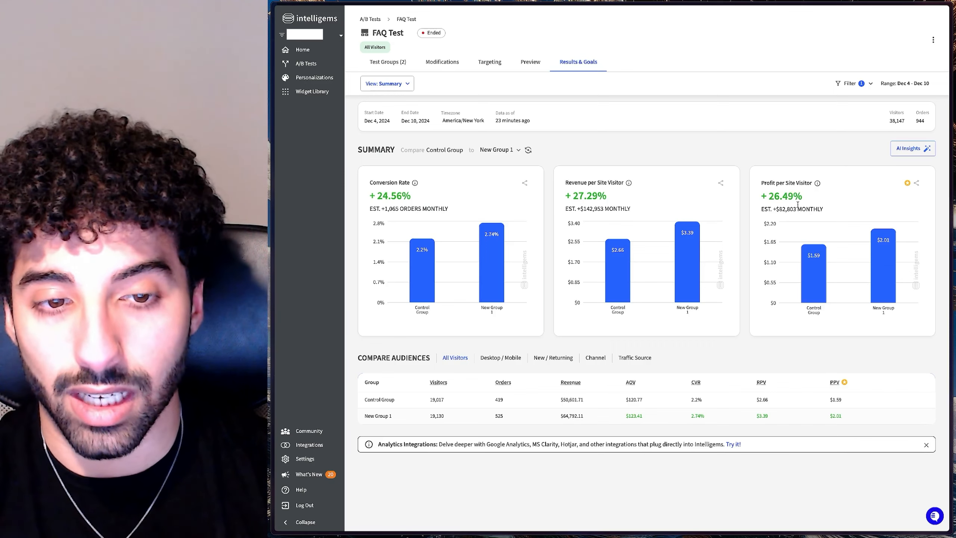
pyautogui.moveTo(458, 266)
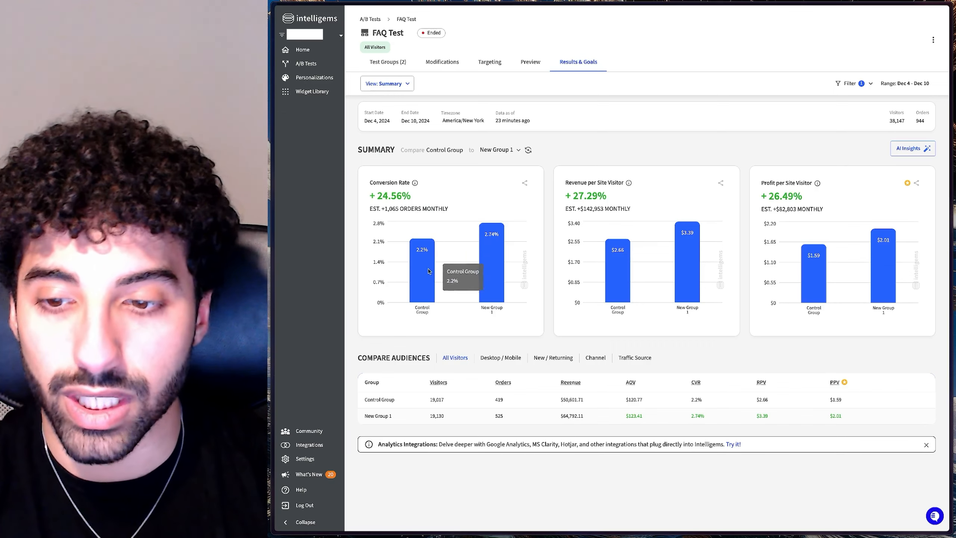
pyautogui.moveTo(495, 279)
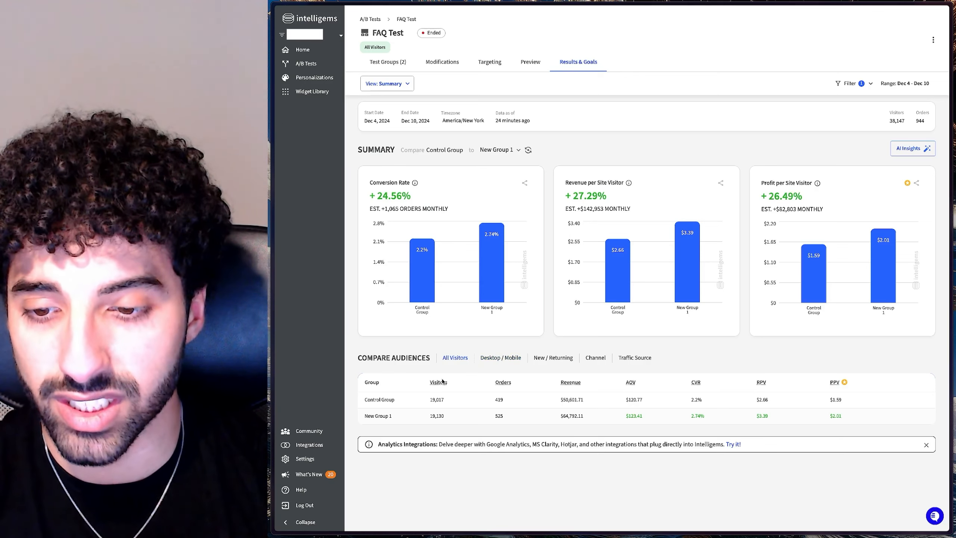
# Compare the FAQ Test's audience results by Desktop / Mobile, New / Returning and Channel.
pyautogui.click(495, 359)
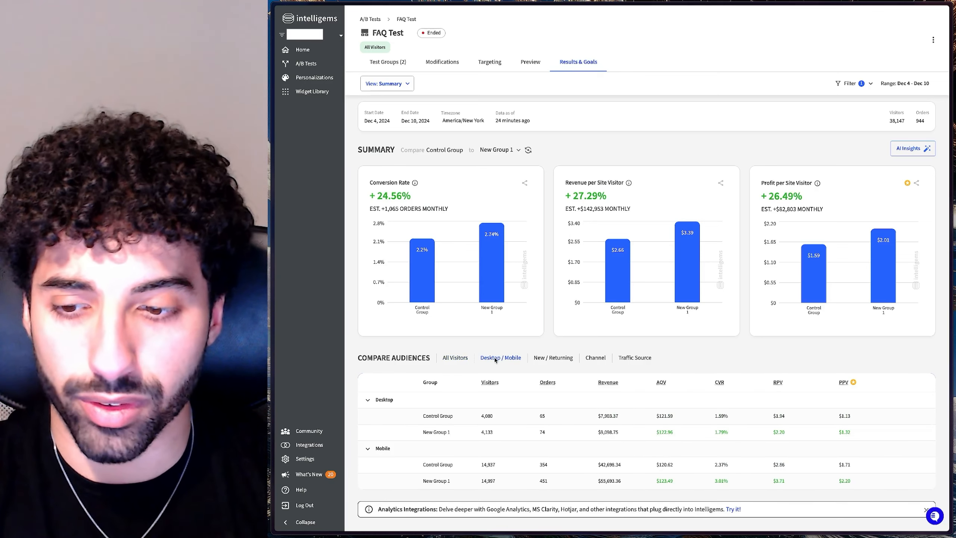
pyautogui.click(537, 360)
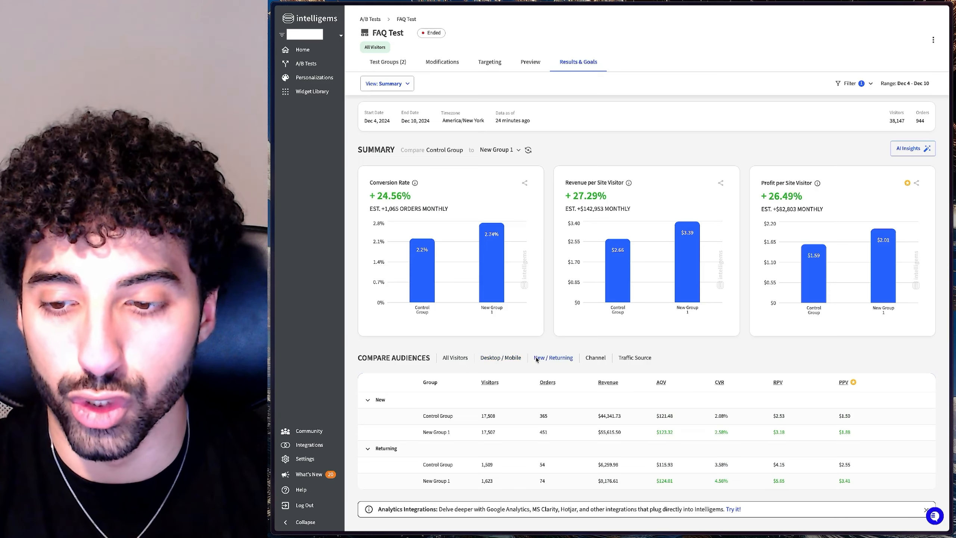
pyautogui.click(595, 357)
pyautogui.scroll(-5, 597, 360)
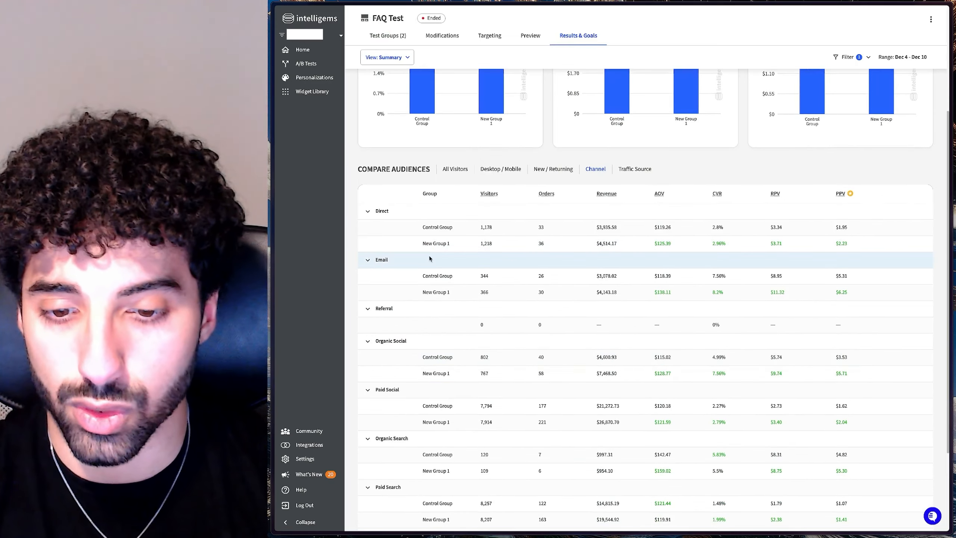
pyautogui.scroll(-2, 693, 324)
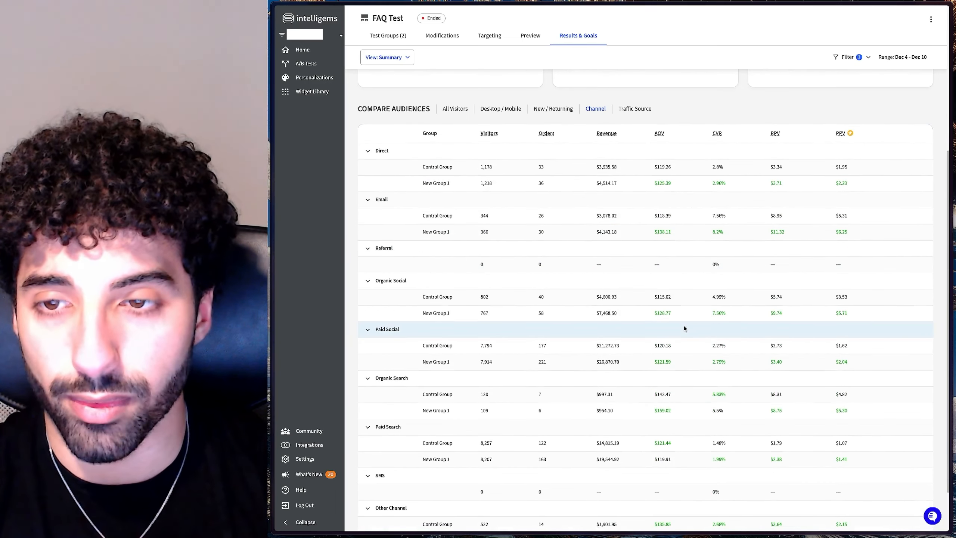
# Compare the FAQ Test's audience results by Traffic Source.
pyautogui.click(636, 109)
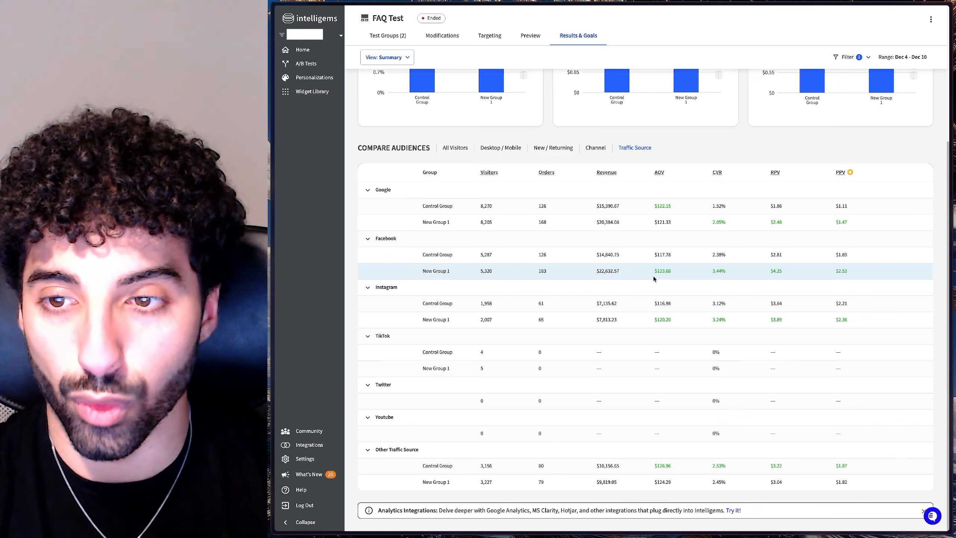
pyautogui.scroll(6, 565, 251)
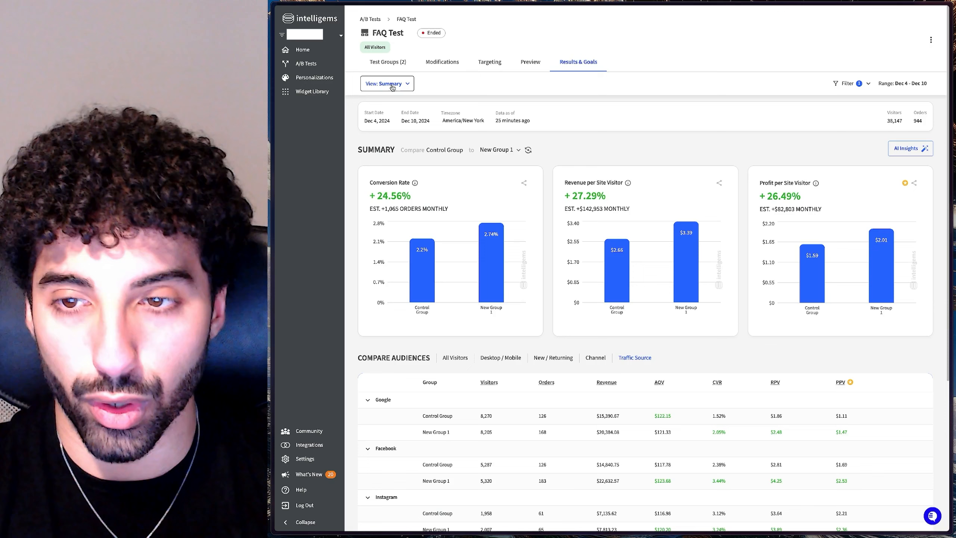
# Switch the FAQ Test results to the Stat Sig view and examine the probability to be best for revenue, profit, CVR and AOV.
pyautogui.click(391, 86)
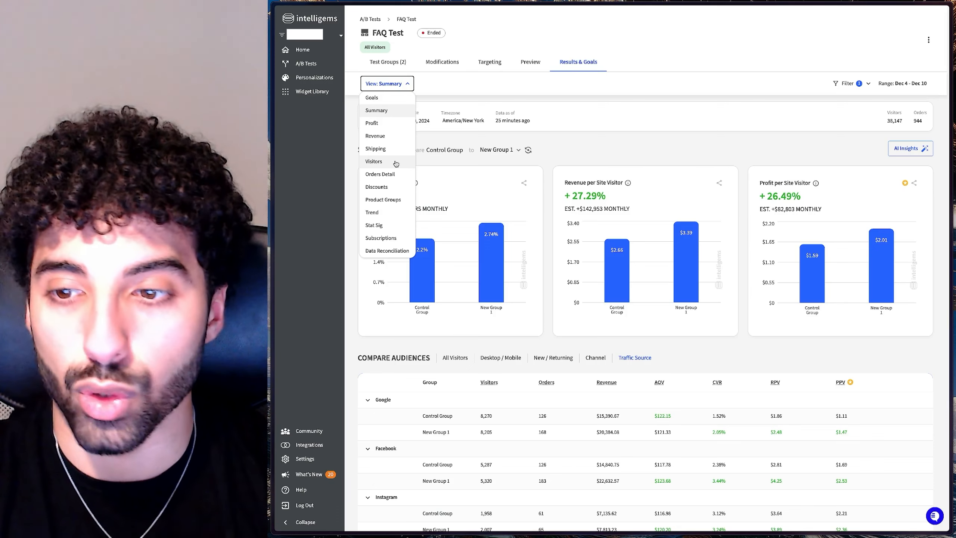
pyautogui.click(385, 225)
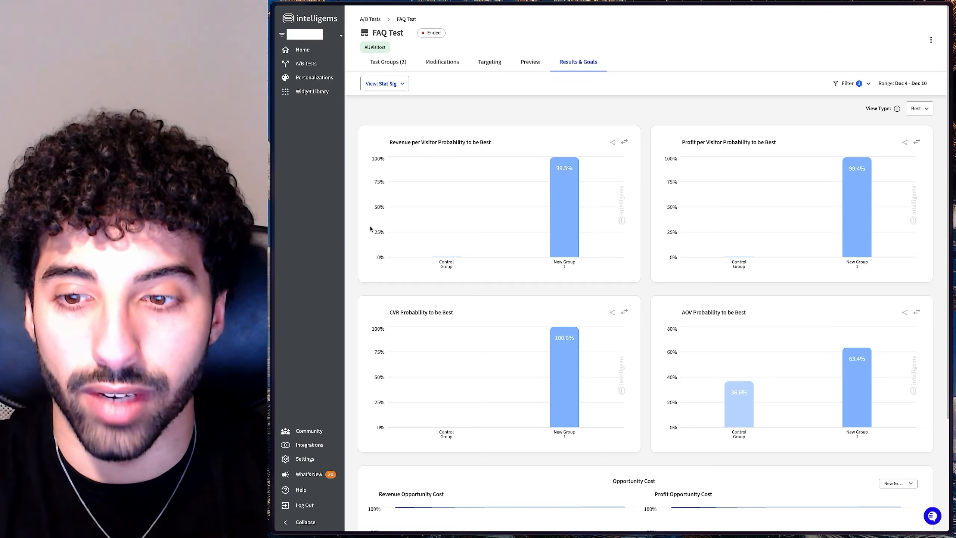
pyautogui.moveTo(531, 245)
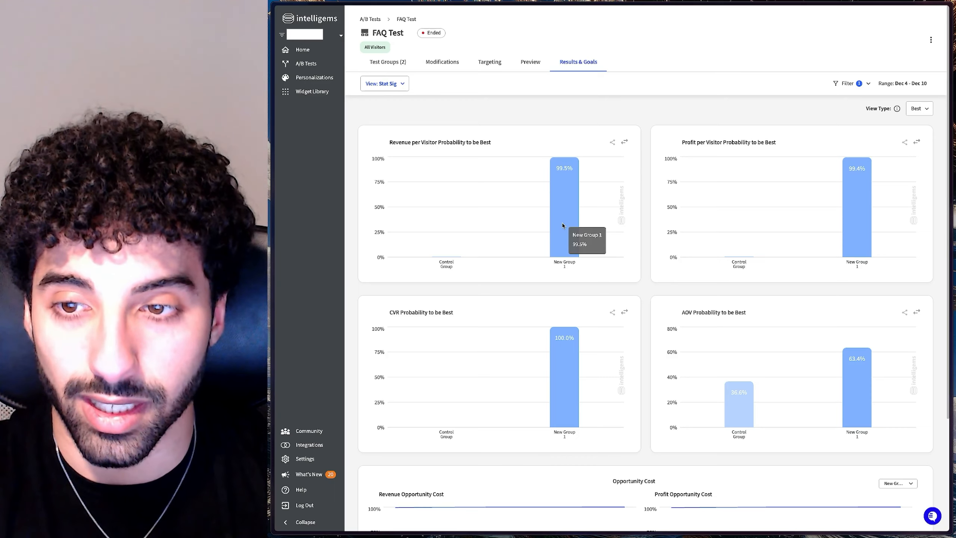
pyautogui.moveTo(395, 142); pyautogui.dragTo(441, 142)
pyautogui.moveTo(868, 171)
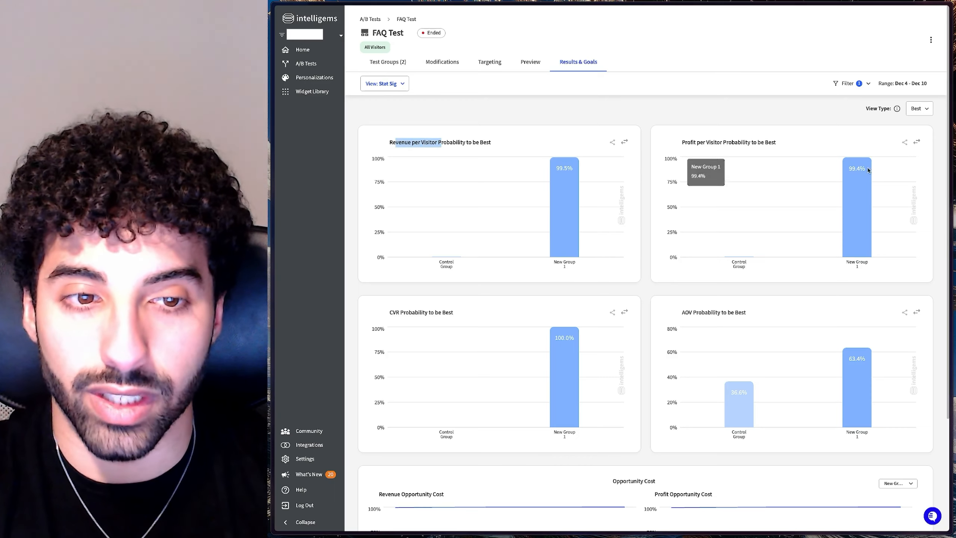
pyautogui.moveTo(687, 142); pyautogui.dragTo(723, 140)
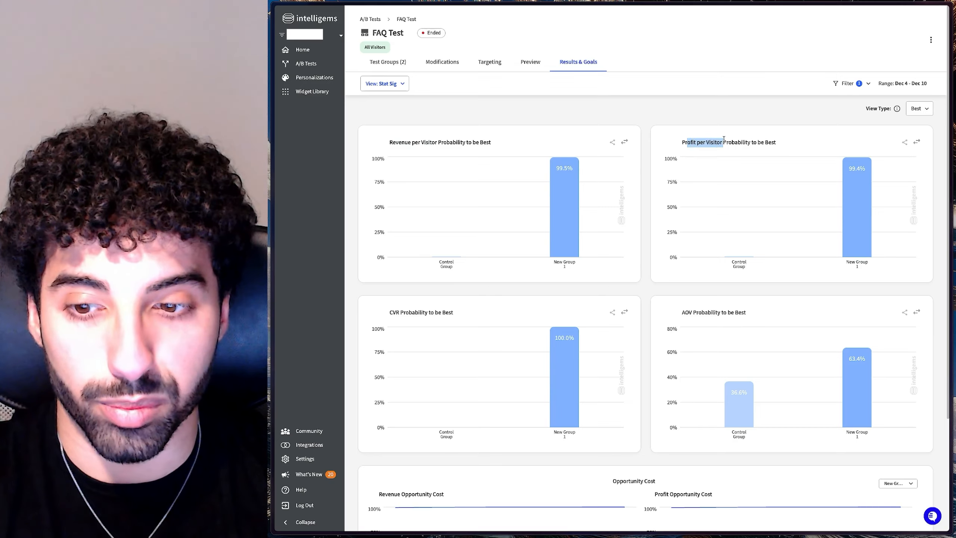
pyautogui.scroll(-3, 875, 373)
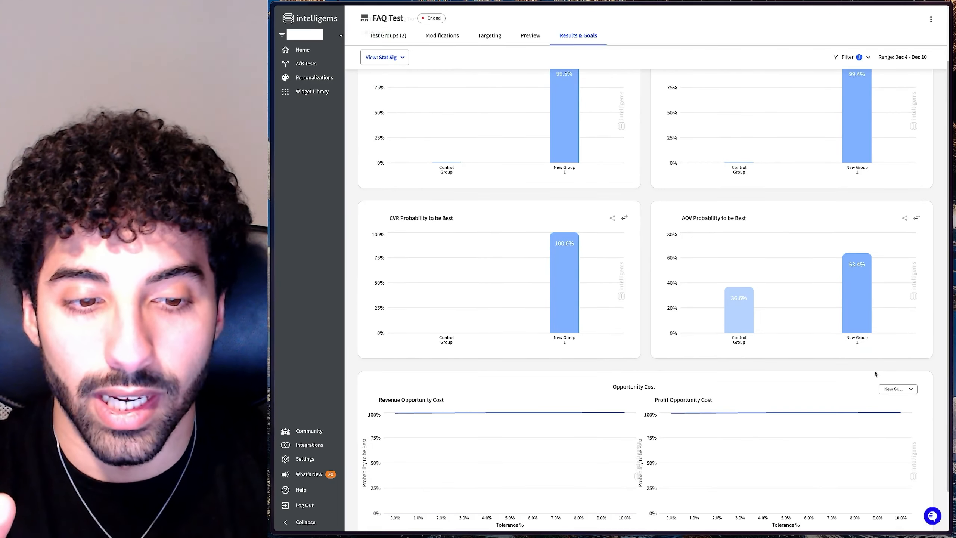
pyautogui.moveTo(617, 304)
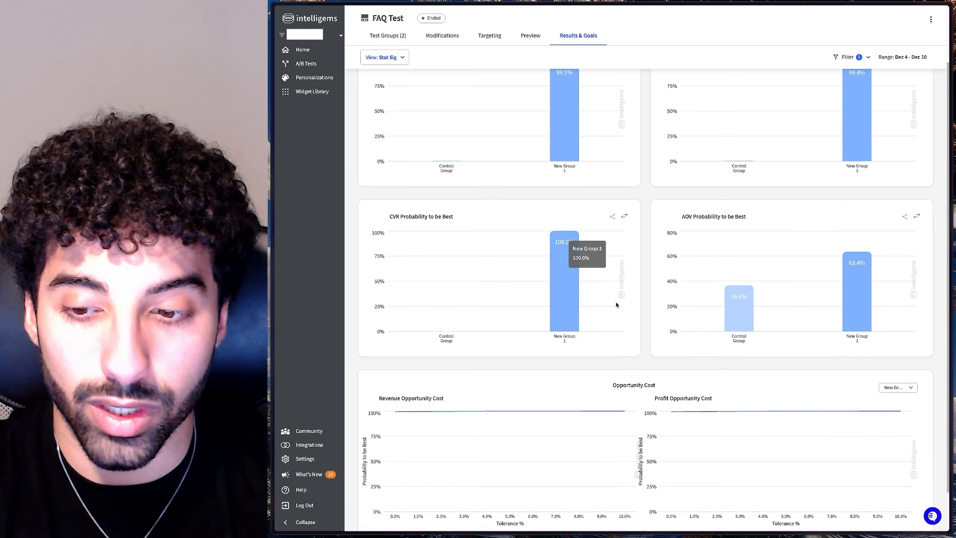
# Examine the Revenue Opportunity Cost and Profit Opportunity Cost charts across tolerance levels.
pyautogui.scroll(-2, 616, 304)
pyautogui.tripleClick(392, 351)
pyautogui.moveTo(685, 352); pyautogui.dragTo(718, 351)
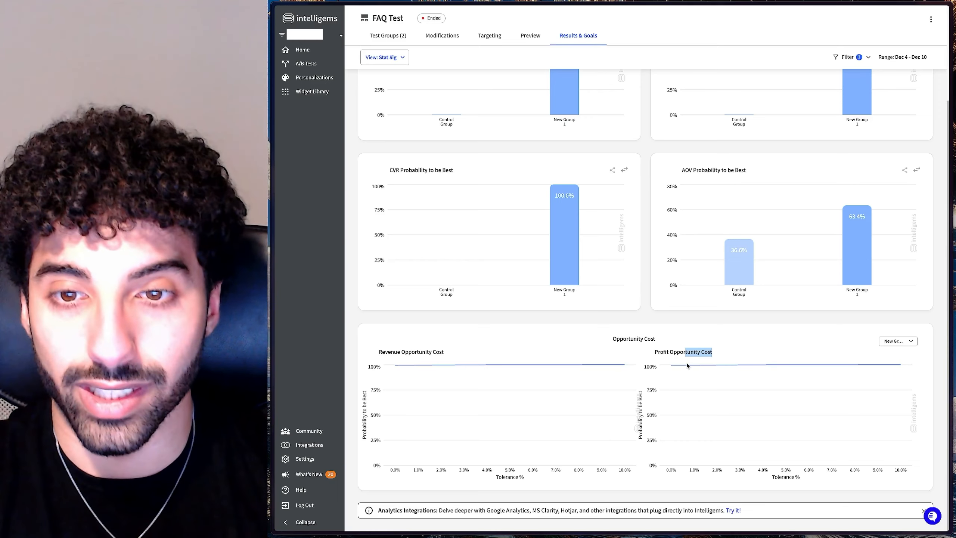
pyautogui.moveTo(726, 368)
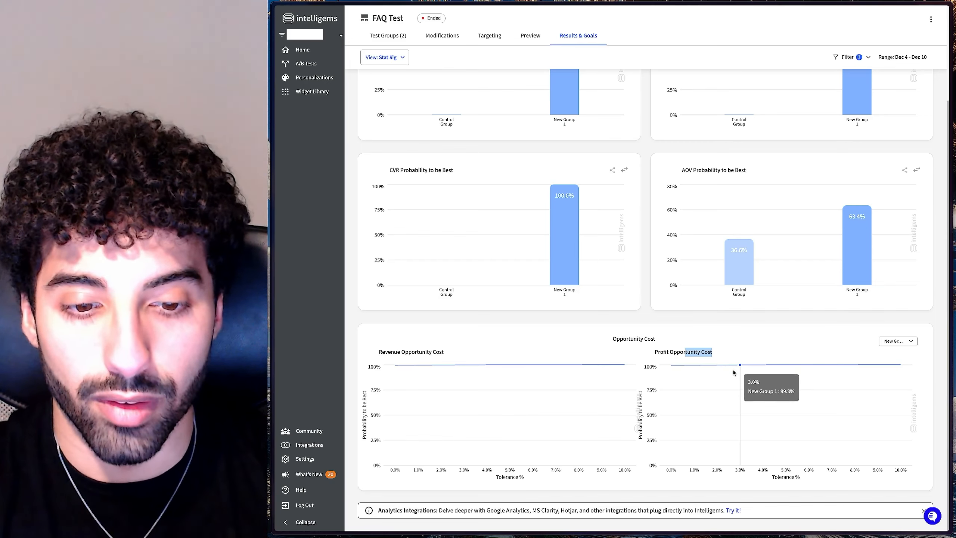
# Look at the FAQ Test's test groups, and return to its results in the Summary view.
pyautogui.click(391, 37)
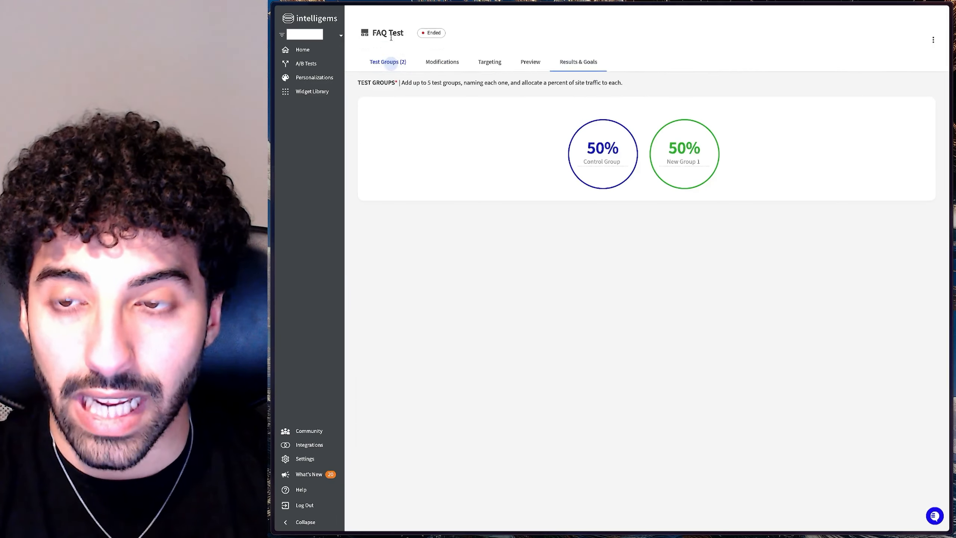
pyautogui.click(564, 62)
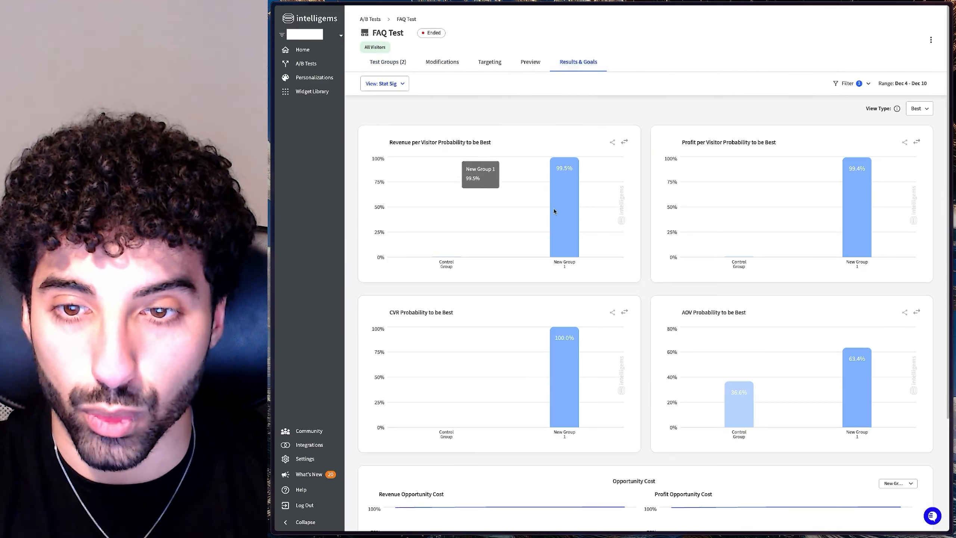
pyautogui.click(399, 85)
pyautogui.click(374, 110)
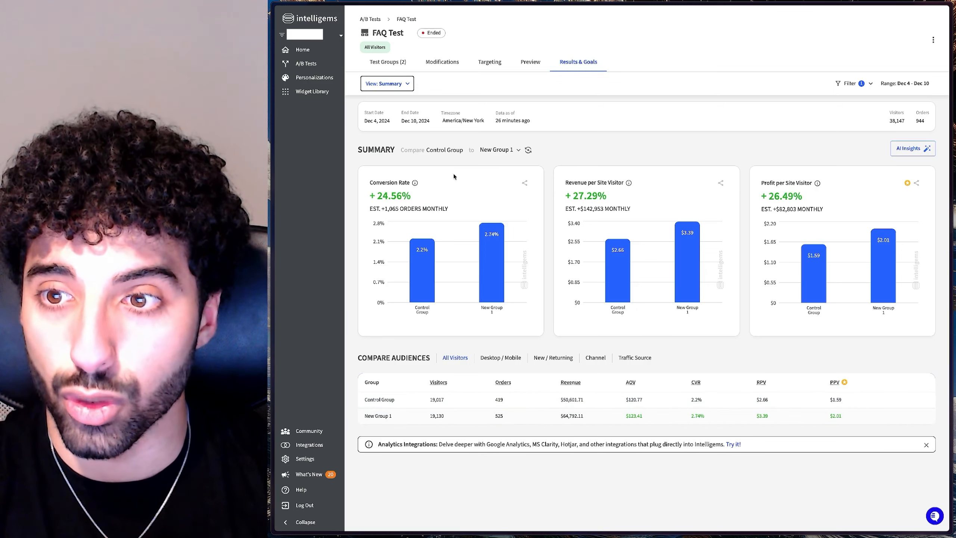
# Review the FAQ Test's start and end dates and its summary of conversion rate and revenue per site visitor.
pyautogui.moveTo(416, 120); pyautogui.dragTo(374, 121)
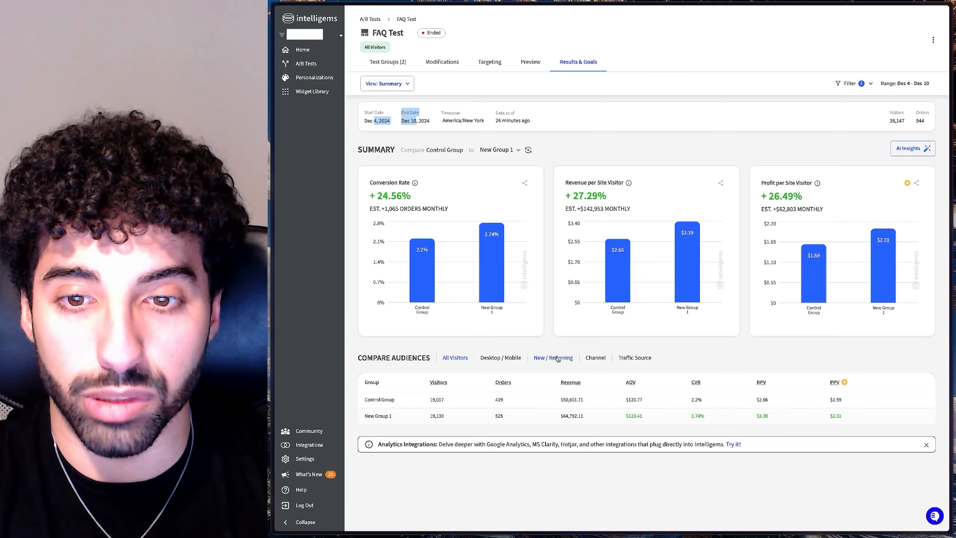
pyautogui.moveTo(636, 209); pyautogui.dragTo(529, 189)
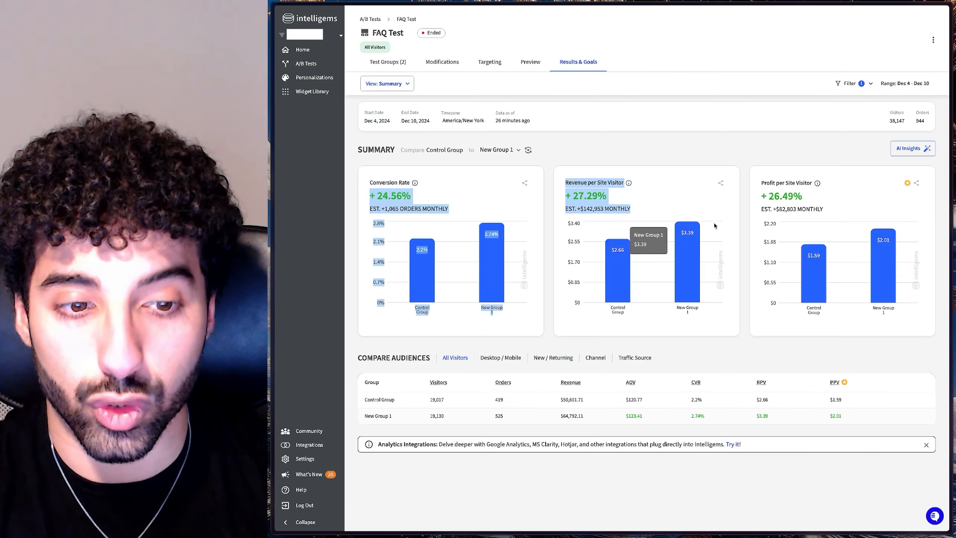
pyautogui.click(665, 252)
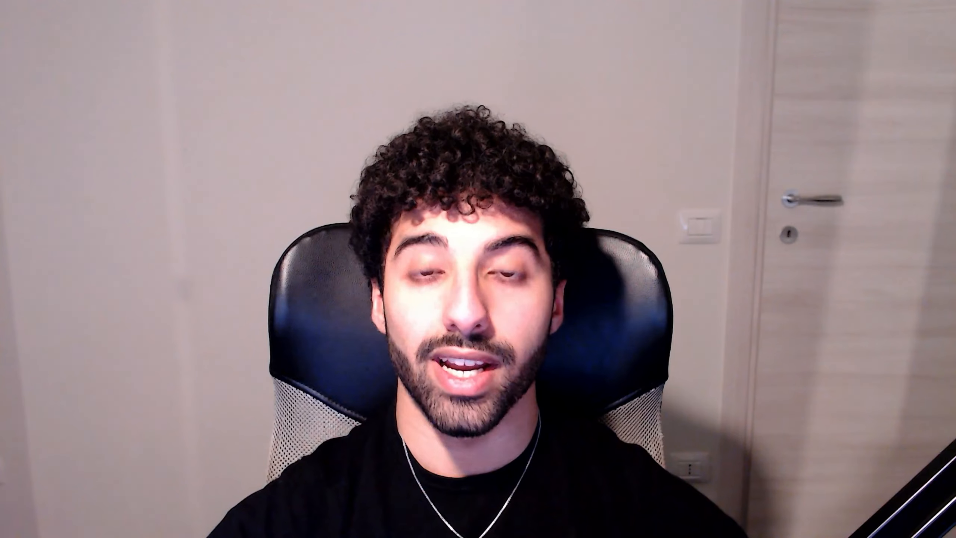